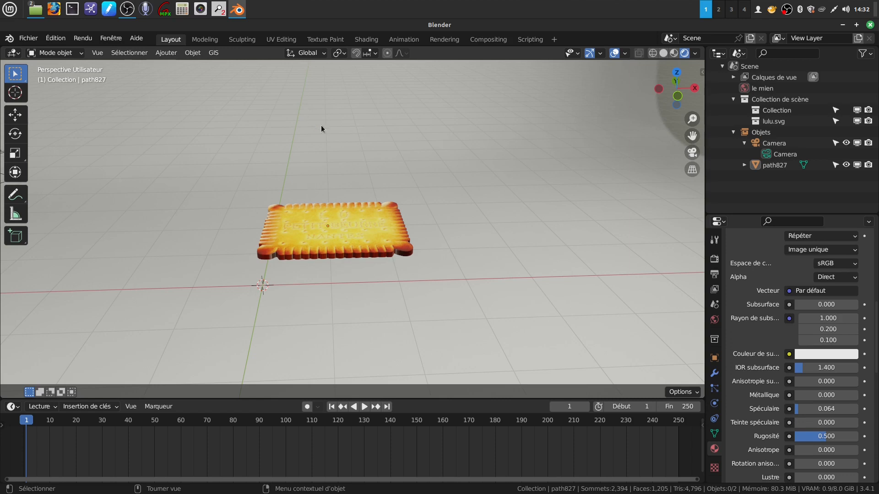
Switch the viewport to solid shading and apply all transformations to the biscuit
middle_click_drag(306, 263, 309, 229)
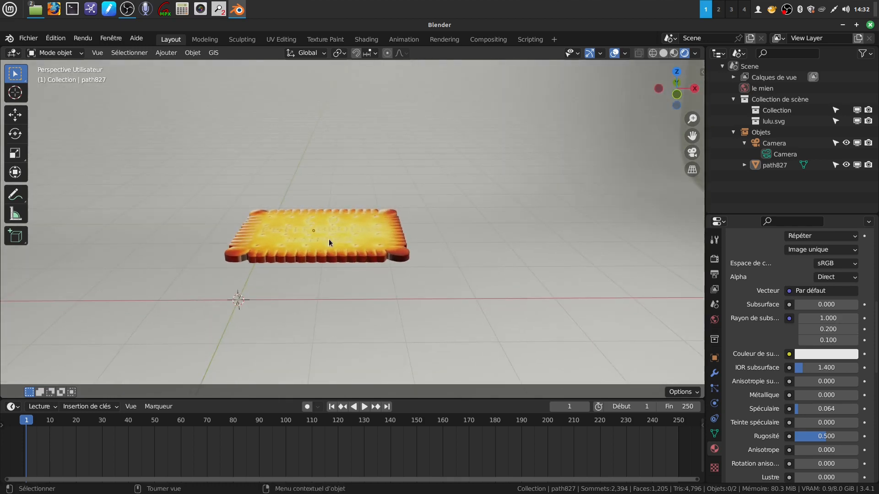
left_click(663, 55)
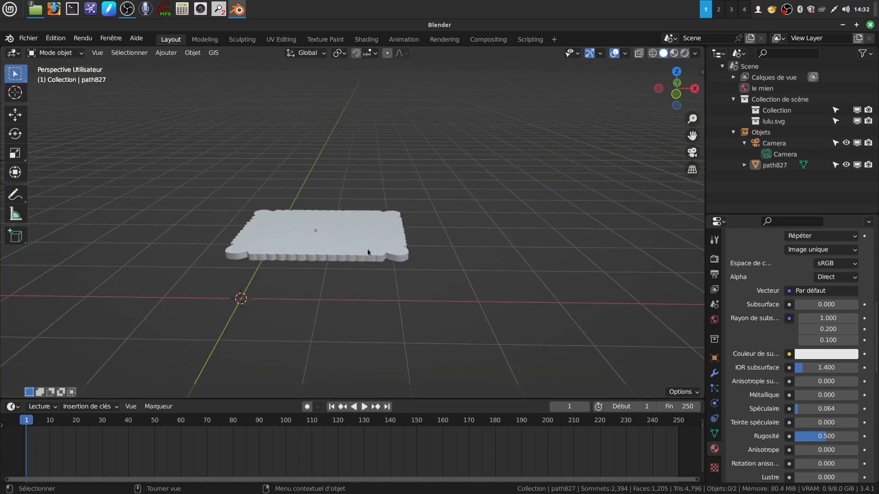
left_click(381, 242)
middle_click_drag(382, 240, 389, 275)
key("ctrl+a")
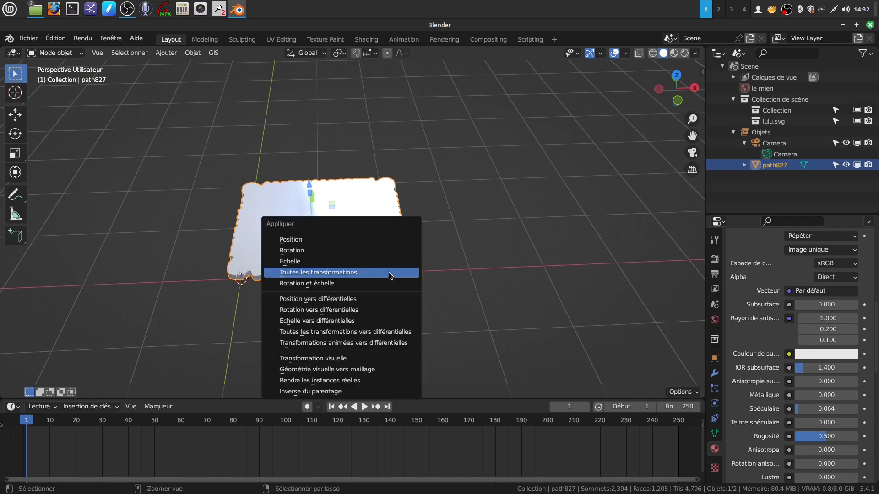
left_click(391, 272)
middle_click_drag(392, 275, 402, 236)
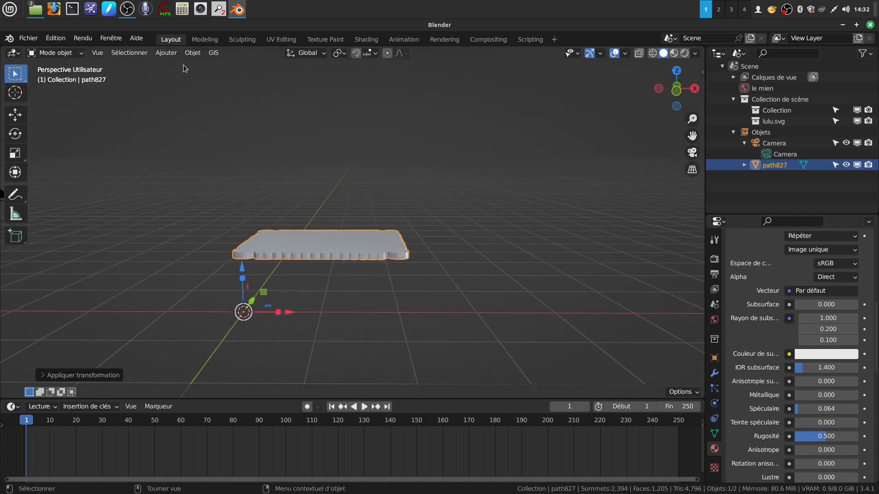
Set the biscuit's origin to its geometry and snap the biscuit to the 3D cursor
left_click(192, 53)
mouse_move(215, 74)
left_click(338, 88)
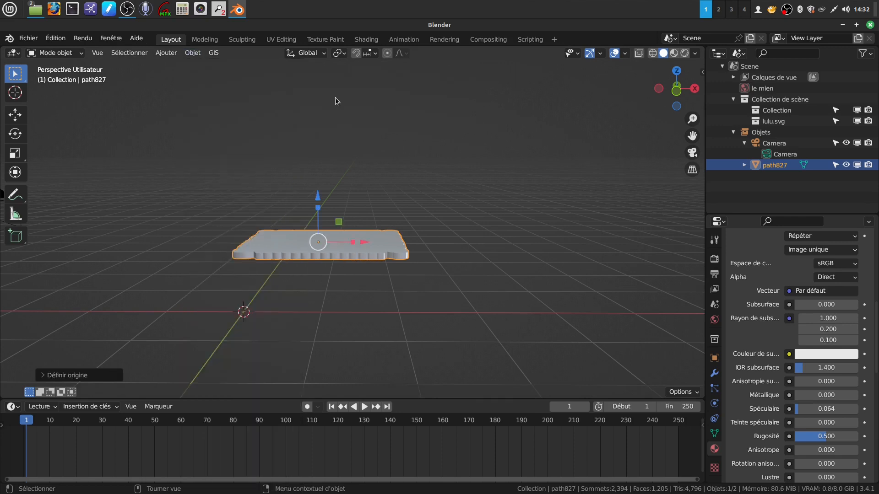
key("shift+s")
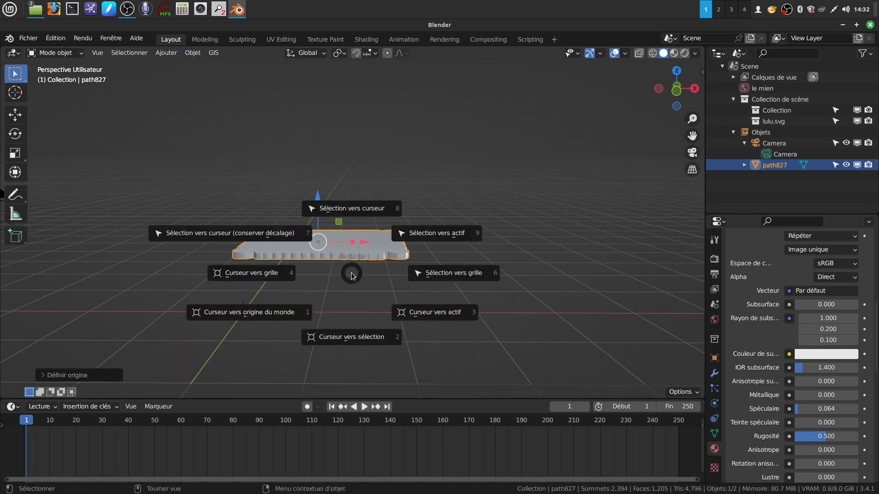
left_click(352, 208)
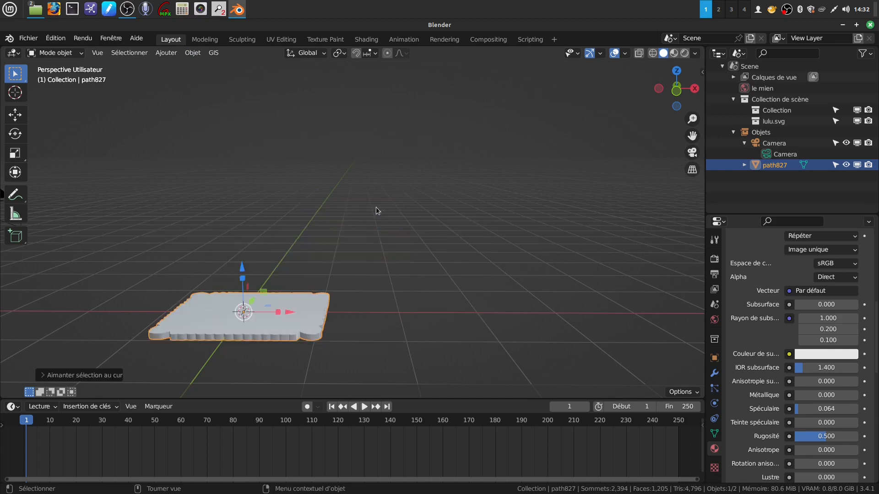
scroll(362, 288, "down", 2)
middle_click_drag(359, 290, 368, 326, "shift")
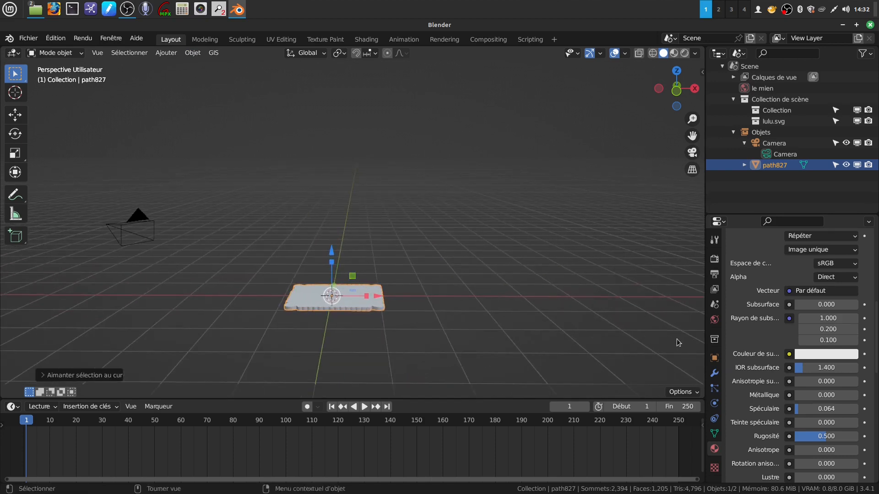
Add an Array modifier to the biscuit with relative offset factors X 0 and Z 2.400
left_click(715, 375)
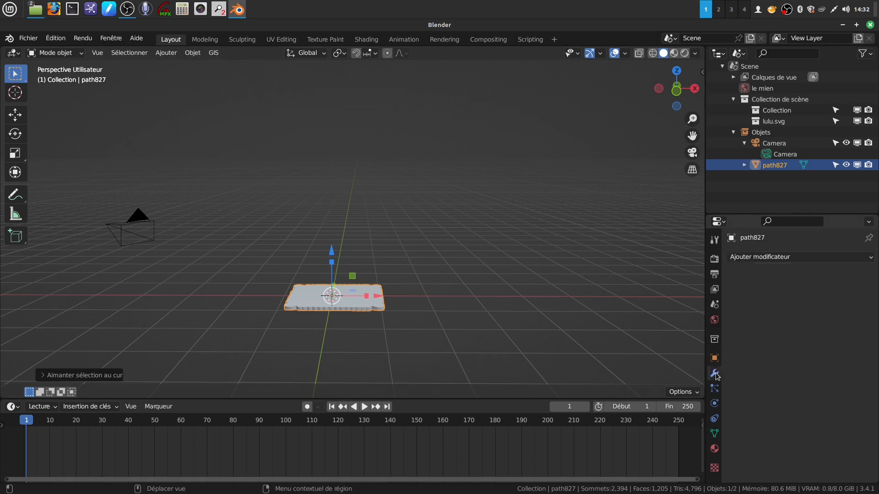
left_click(871, 258)
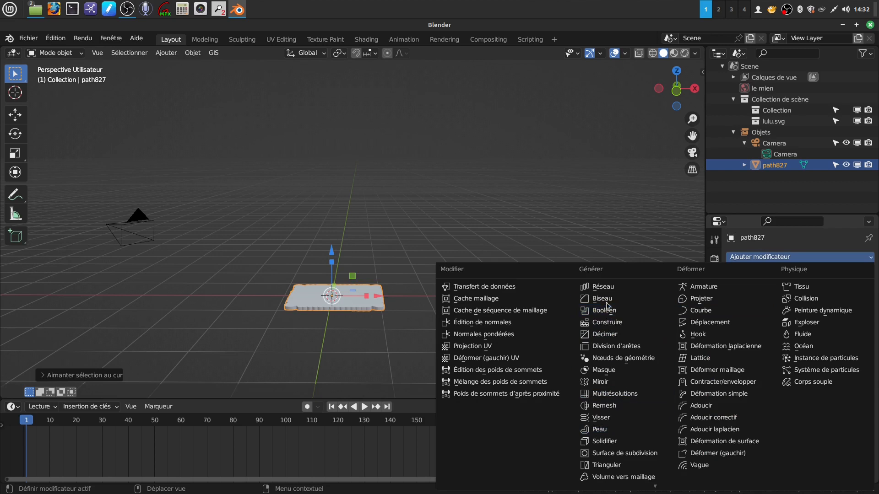
left_click(603, 287)
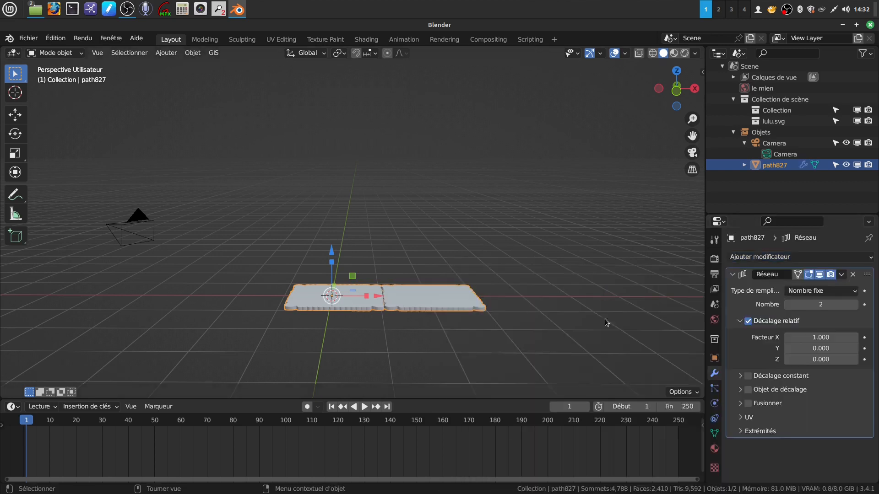
left_click(821, 337)
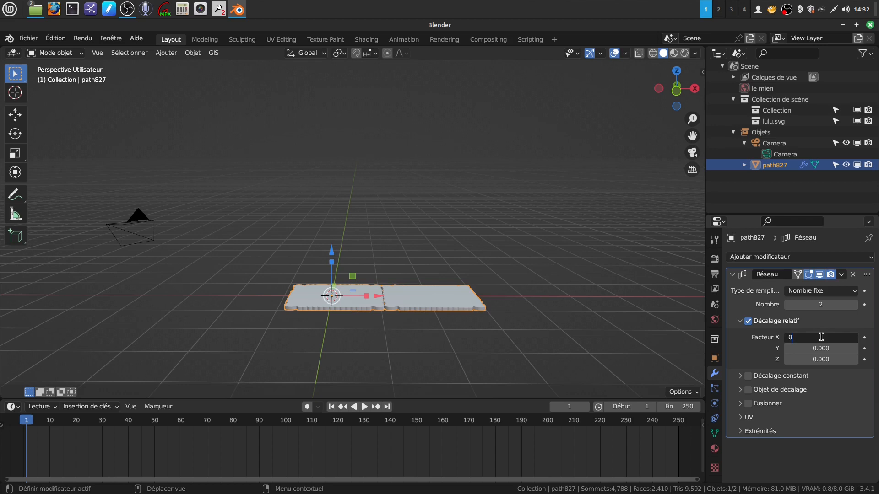
key("Return")
left_click_drag(820, 360, 856, 359)
middle_click_drag(564, 329, 463, 258)
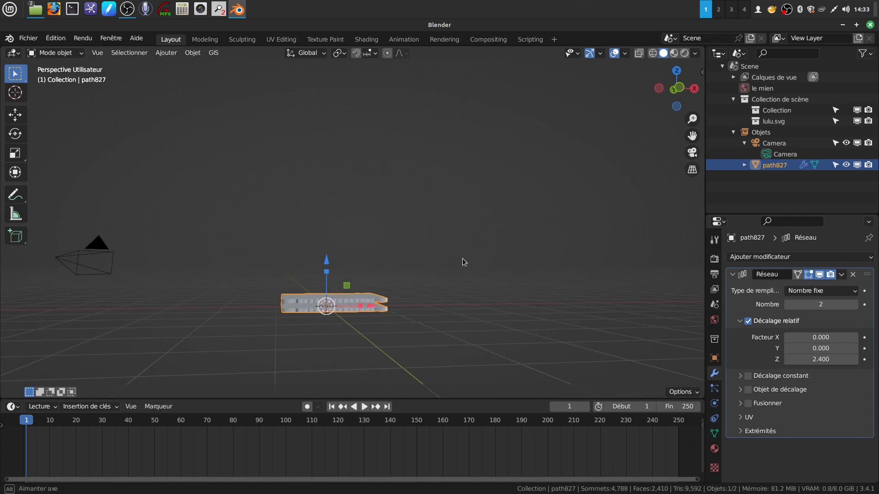
Set the array count to 11 and apply the Array modifier
left_click_drag(821, 304, 855, 304)
middle_click_drag(591, 314, 503, 292)
mouse_move(821, 304)
left_mouse_down()
mouse_move(804, 304)
mouse_move(812, 305)
left_mouse_up()
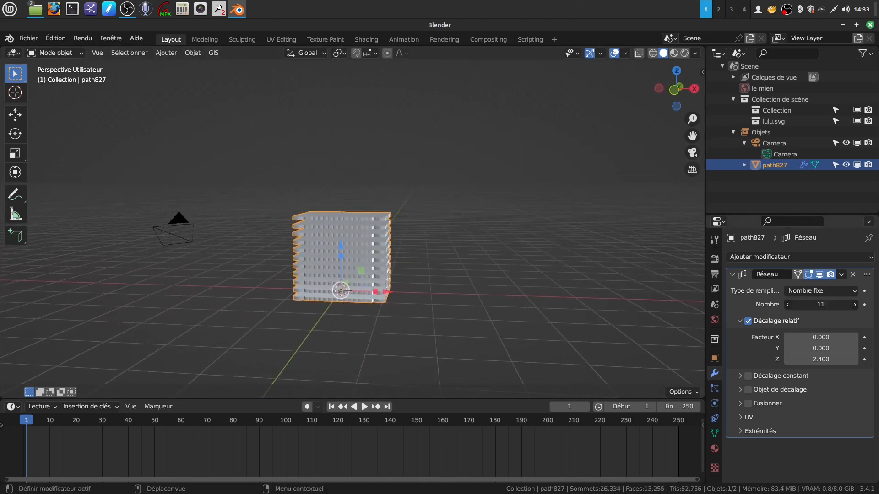
left_click(842, 275)
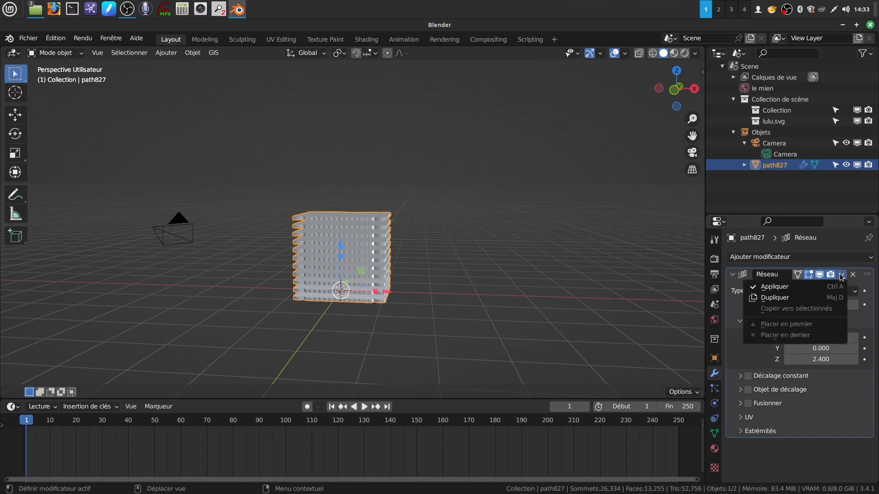
left_click(809, 285)
mouse_move(453, 251)
middle_mouse_down()
mouse_move(487, 242)
mouse_move(484, 267)
mouse_move(464, 263)
middle_mouse_up()
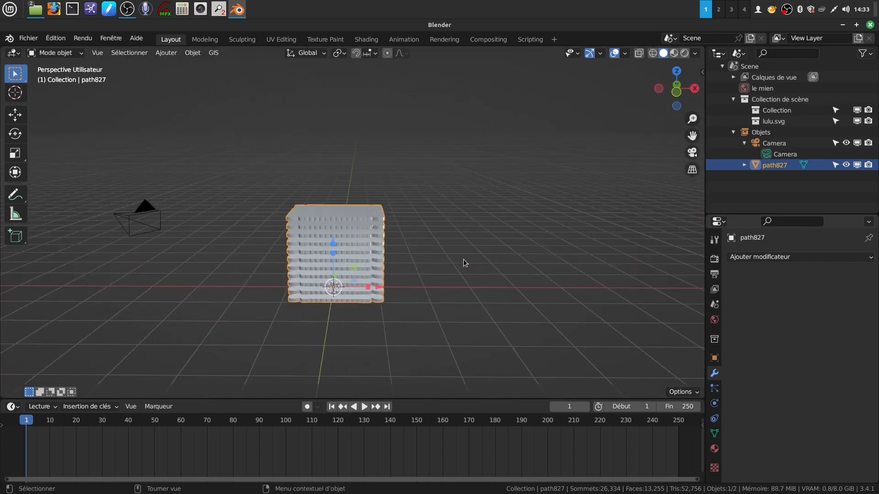
Duplicate the whole biscuit stack in place in Edit Mode and tilt the copy diagonally
key("Tab")
left_click_drag(264, 178, 413, 323)
middle_click_drag(411, 317, 403, 299)
key("a")
key("shift+d")
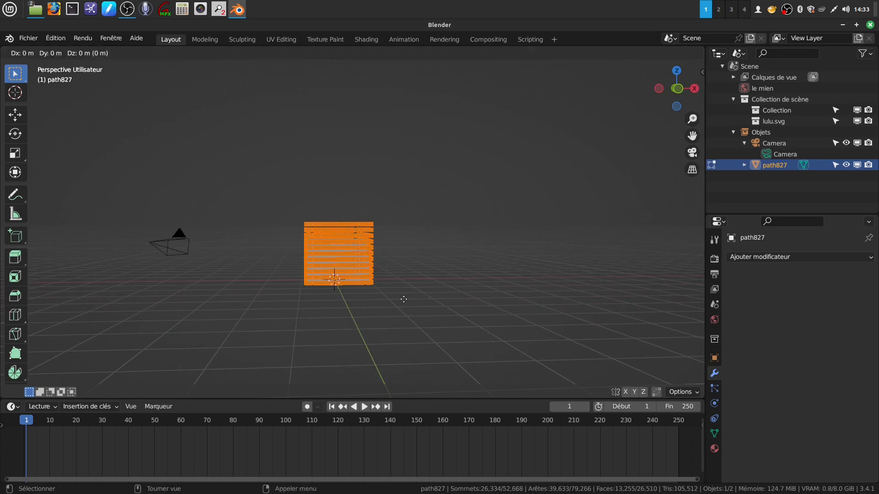
right_click(403, 298)
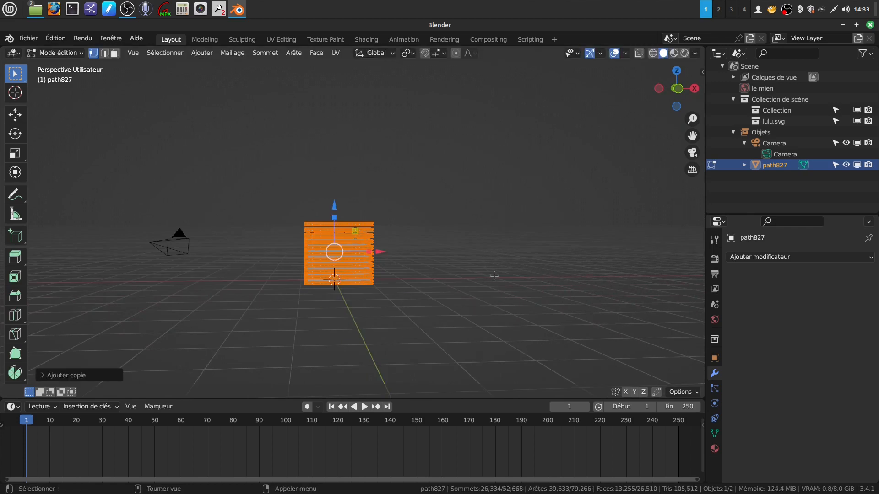
key("r")
left_click(410, 339)
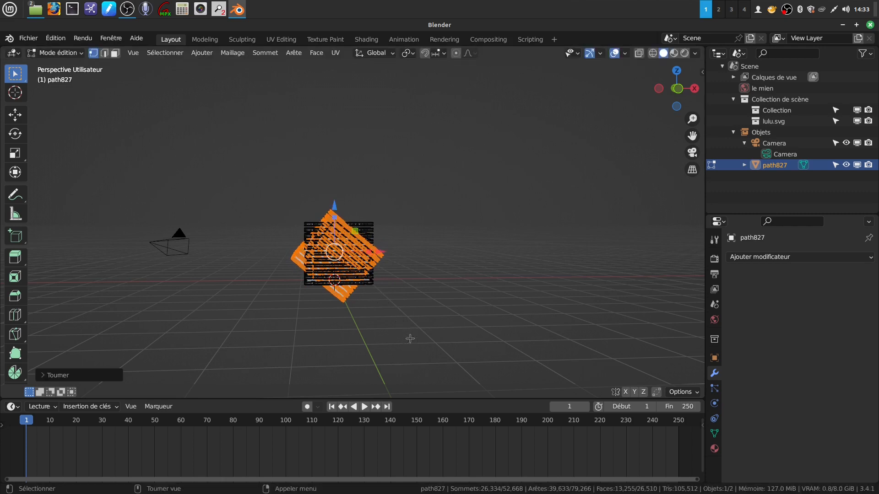
Move the tilted copy above the original stack, slightly towards negative X
key("g")
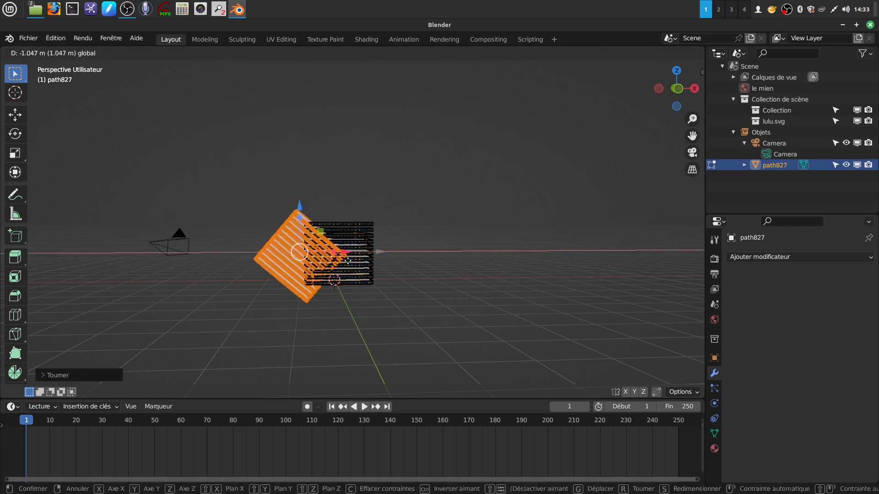
left_click(288, 207)
left_click_drag(303, 202, 310, 128)
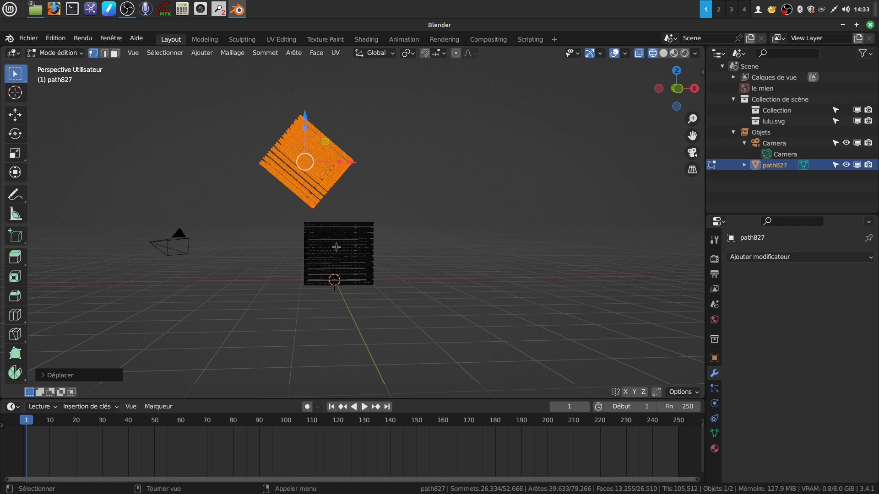
Select the entire lower biscuit stack in wireframe view and rotate it to a tilted position
left_click_drag(277, 216, 400, 309)
middle_click_drag(389, 280, 398, 276)
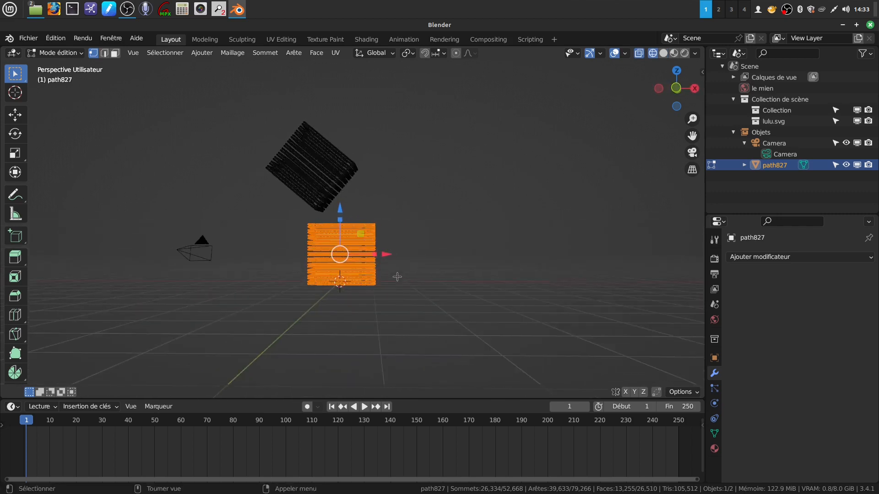
key("r")
left_click(400, 242)
middle_click_drag(396, 242, 264, 111)
Select the entire upper biscuit stack, duplicate it and place the copy beside it towards positive X
left_click_drag(263, 110, 349, 231)
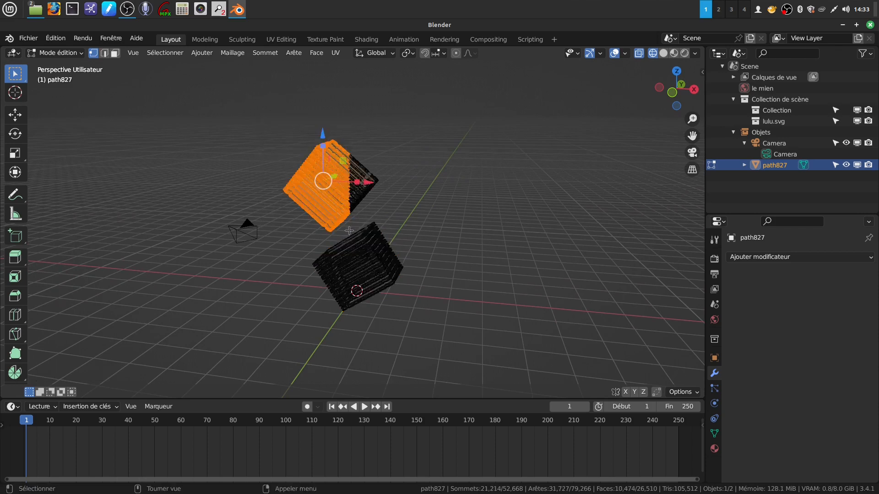
middle_click_drag(361, 206, 384, 197)
key("c")
mouse_move(386, 182)
left_mouse_down()
mouse_move(357, 203)
mouse_move(320, 156)
mouse_move(383, 161)
left_mouse_up()
key("Escape")
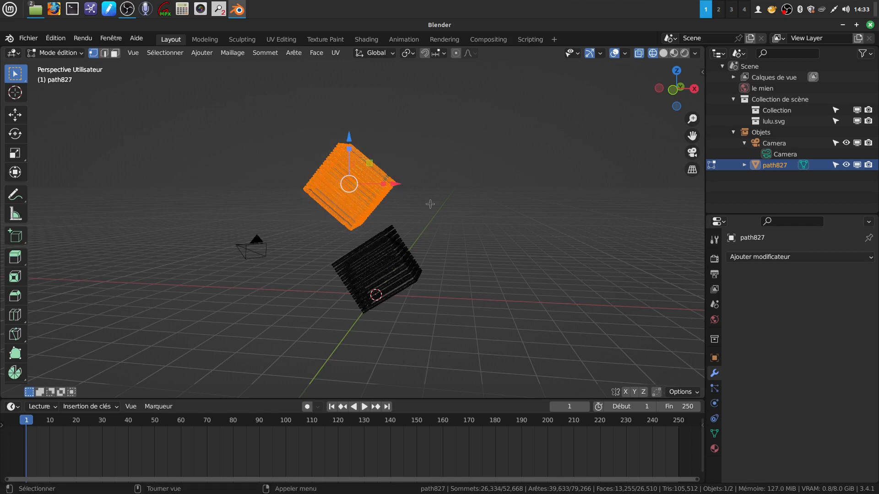
key("shift+d")
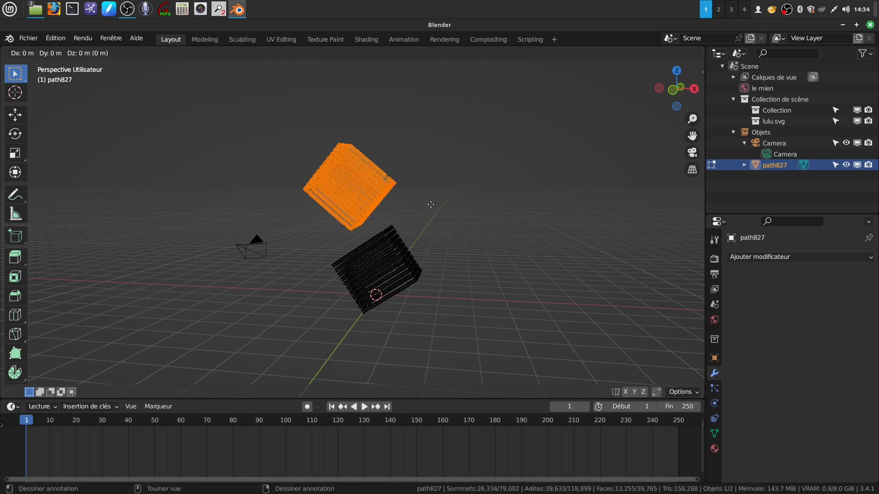
right_click(430, 205)
key("g")
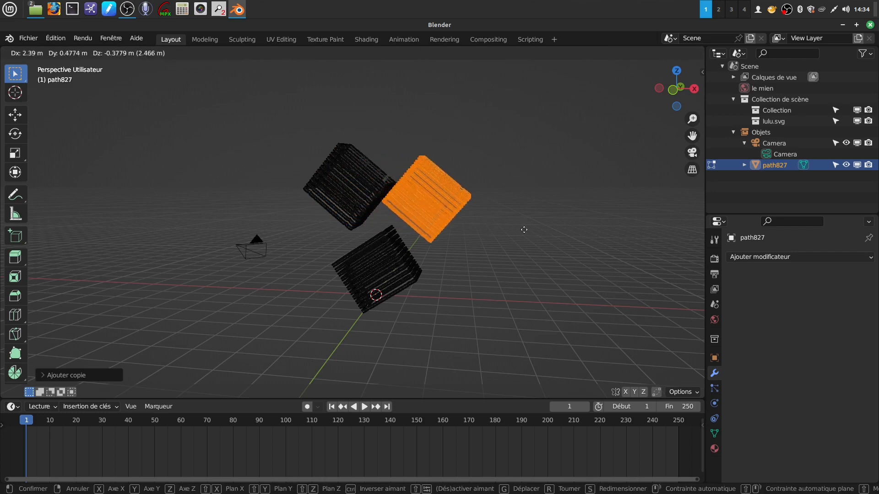
left_click(506, 223)
Rotate the third stack to a different tilt, and return to Object Mode with solid shading
middle_click_drag(506, 224, 483, 220)
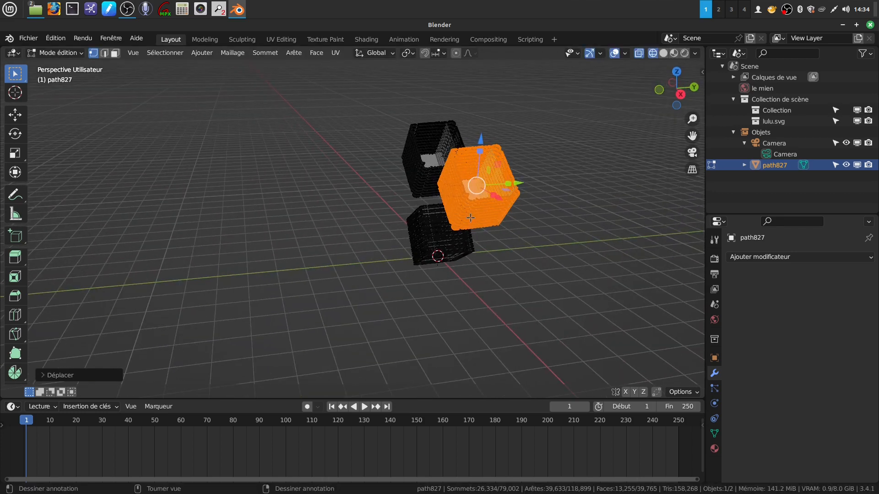
key("r")
left_click(527, 198)
middle_click_drag(526, 198, 409, 199)
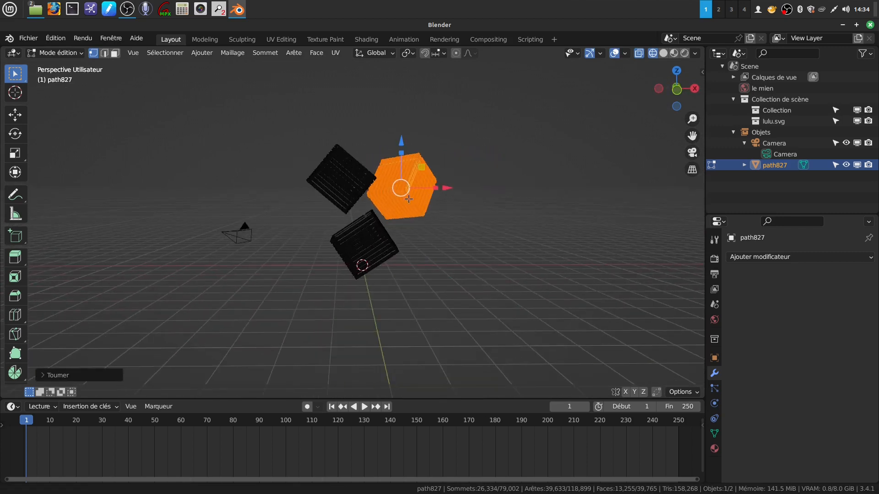
key("Tab")
key("shift+z")
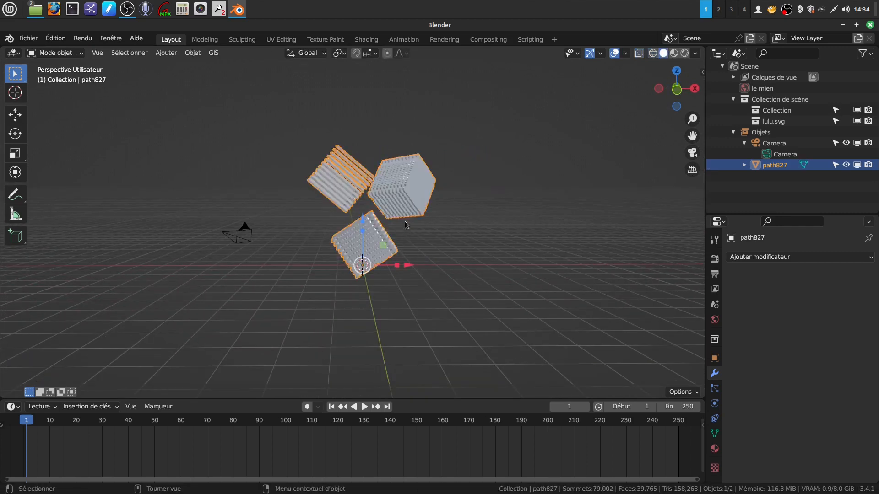
scroll(446, 252, "up", 2)
middle_click_drag(421, 204, 402, 207)
scroll(445, 232, "down", 2)
scroll(406, 253, "down", 2)
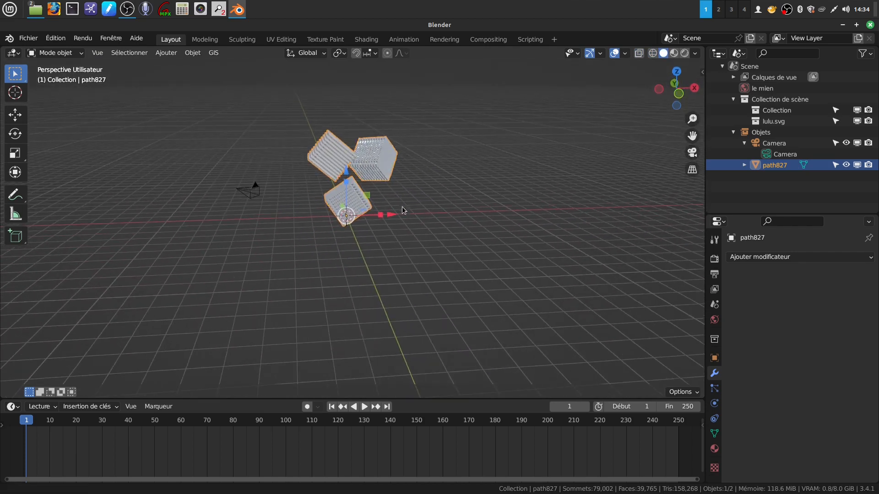
Add a cylinder mesh, flatten it into a low disc in Edit Mode and move it below the stacks
left_click(340, 247)
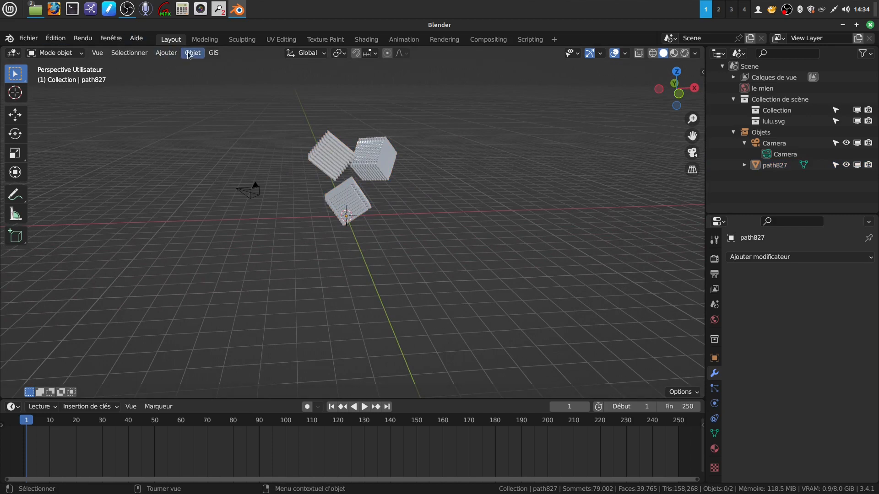
left_click(167, 53)
mouse_move(188, 71)
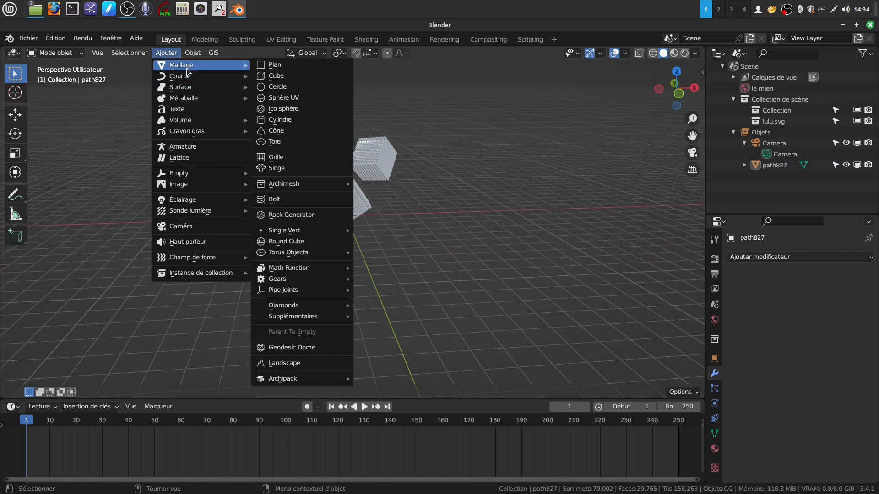
left_click(295, 120)
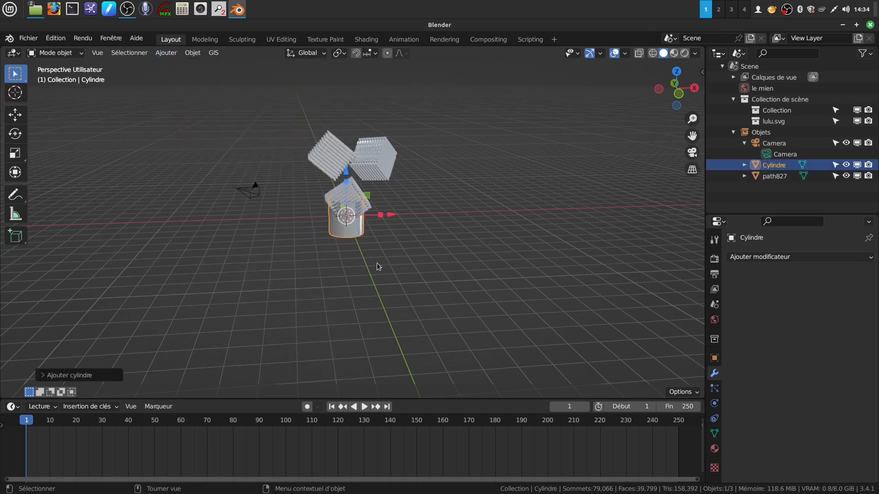
key("Tab")
left_click_drag(346, 173, 344, 271)
scroll(229, 146, "up", 3)
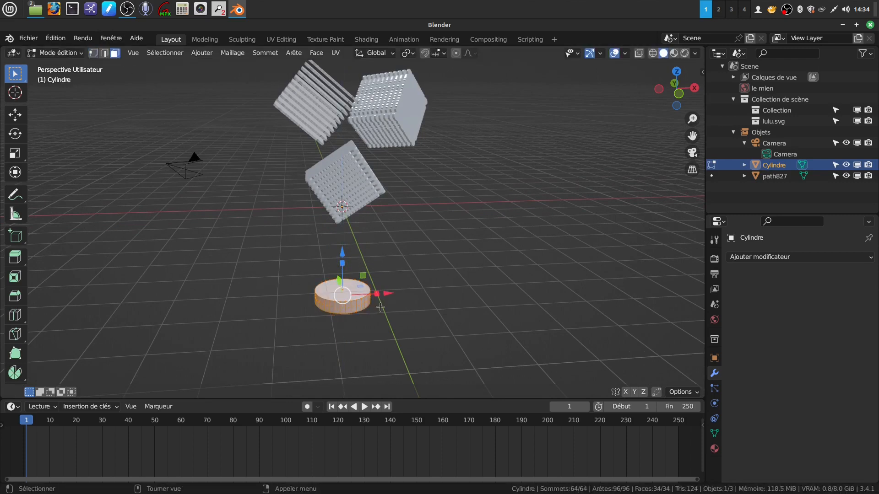
Enlarge the disc's top face and delete it to form an open, flared bowl, and return to Object Mode
left_click(502, 312)
left_click(351, 291)
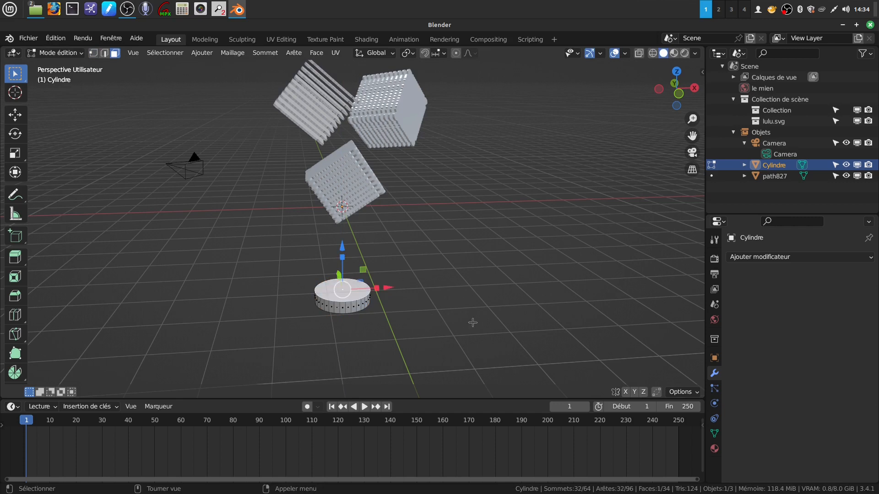
key("s")
left_click(521, 327)
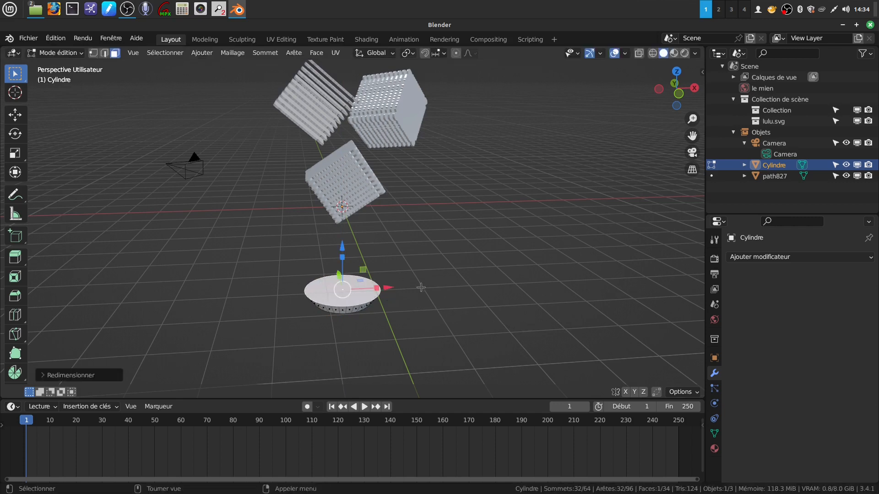
key("x")
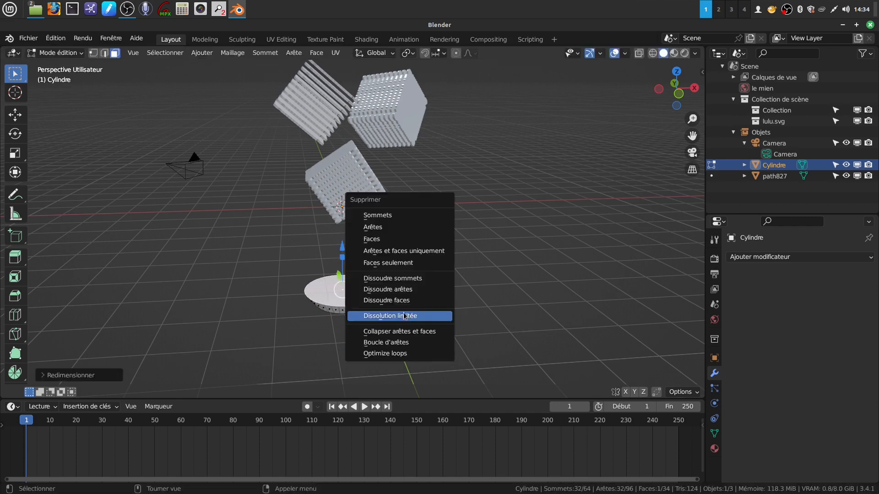
left_click(397, 239)
middle_click_drag(390, 309, 373, 329)
key("Tab")
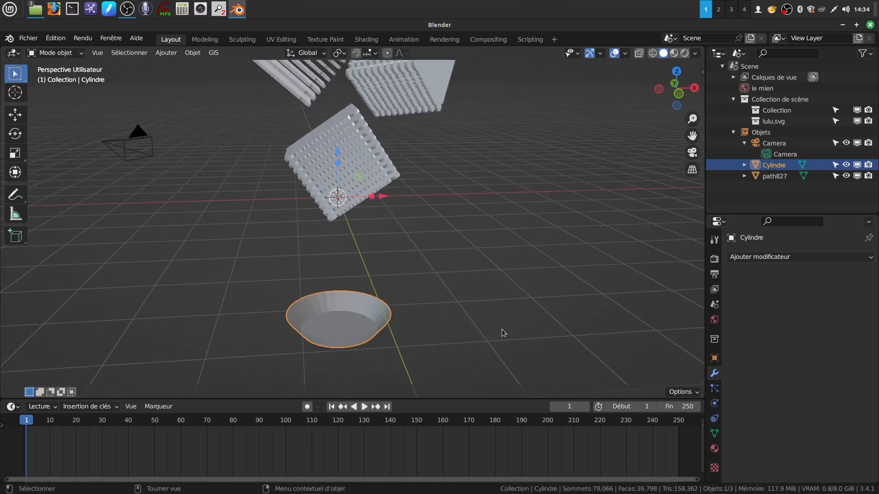
Add a Solidify modifier with even thickness enabled to the bowl and apply it
left_click(860, 258)
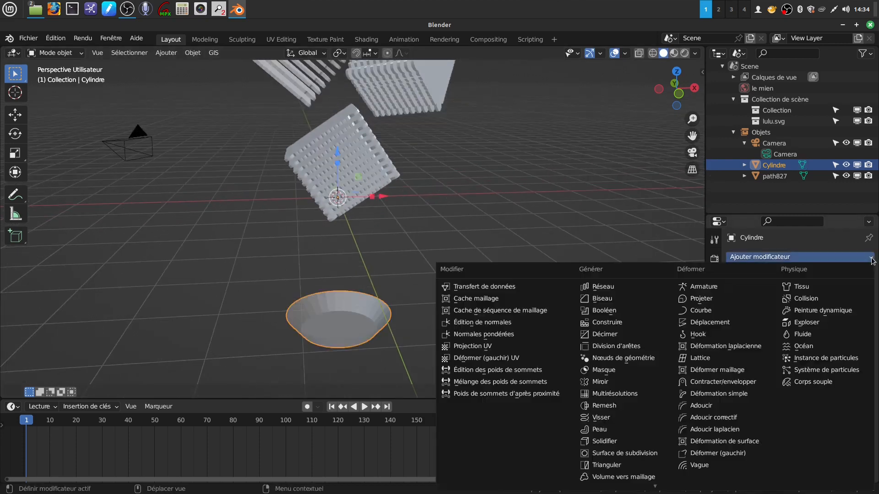
left_click(613, 442)
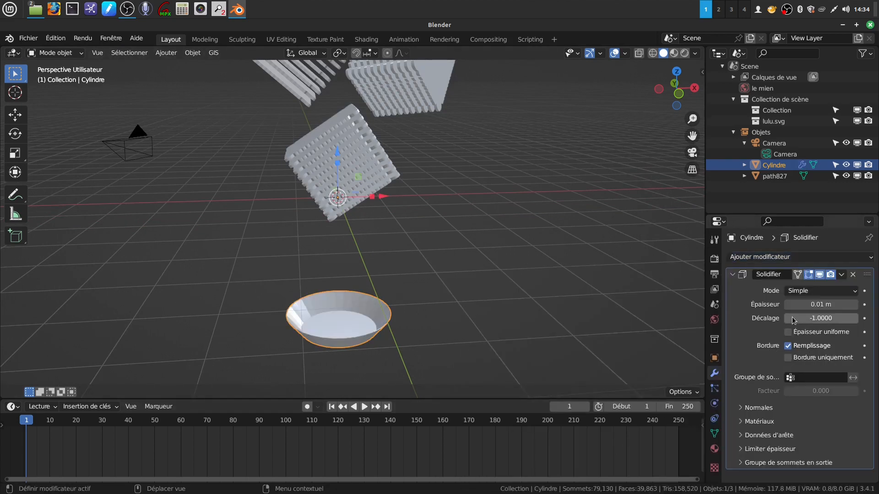
left_click(788, 332)
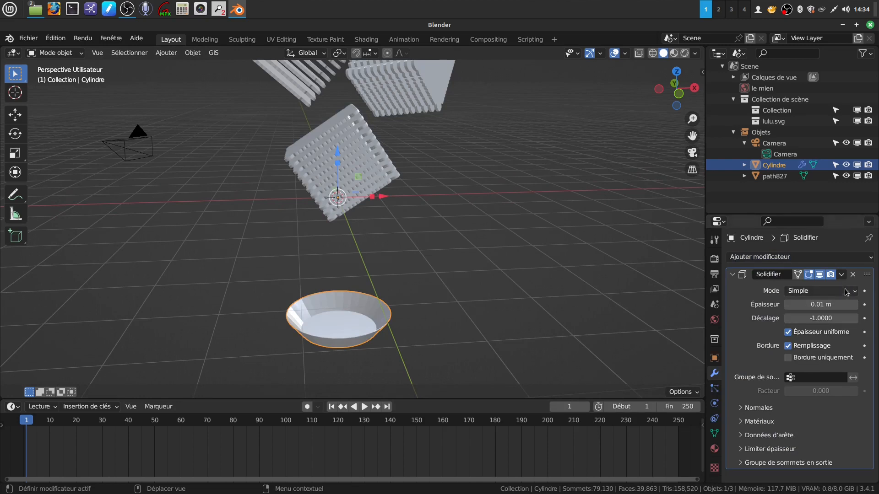
left_click(841, 274)
left_click(820, 287)
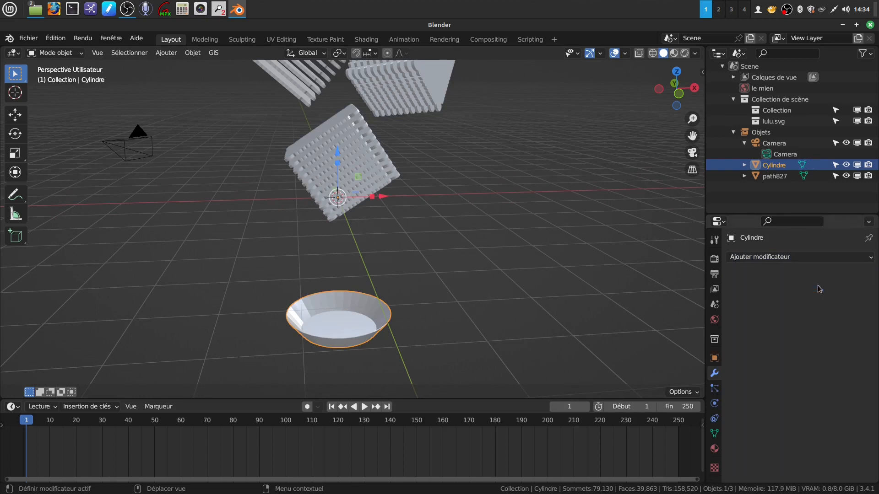
Check the face orientation of the bowl and stacks with the overlay, and switch the overlay off again
middle_click_drag(394, 314, 403, 273)
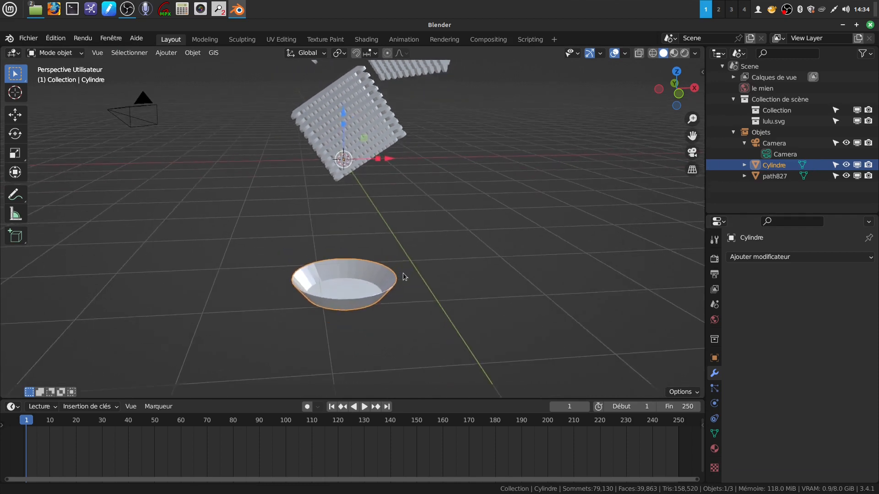
scroll(403, 274, "down", 3)
key("q")
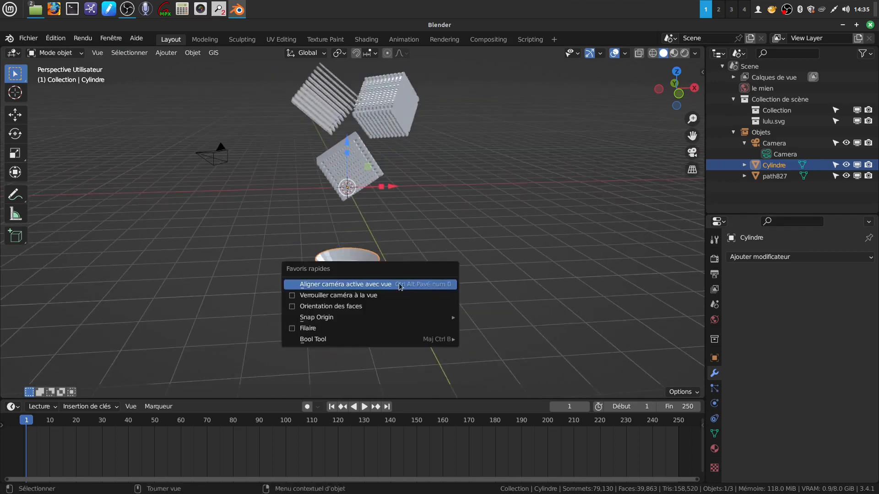
left_click(291, 311)
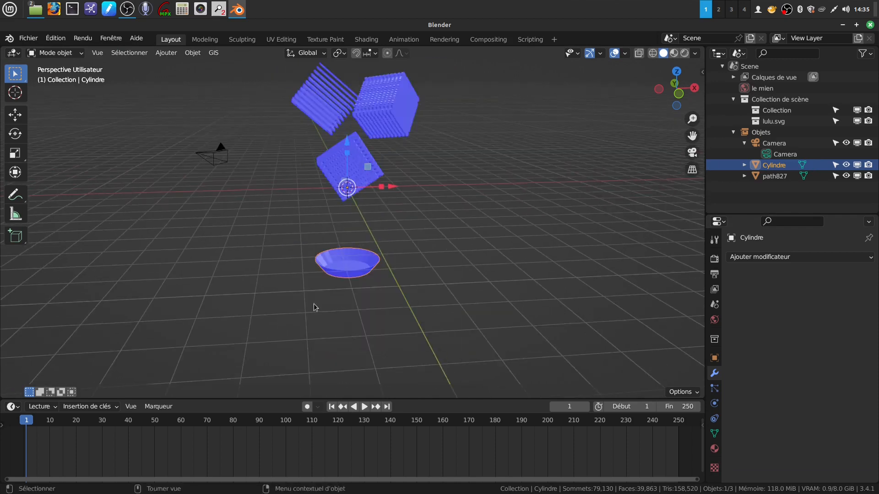
key("q")
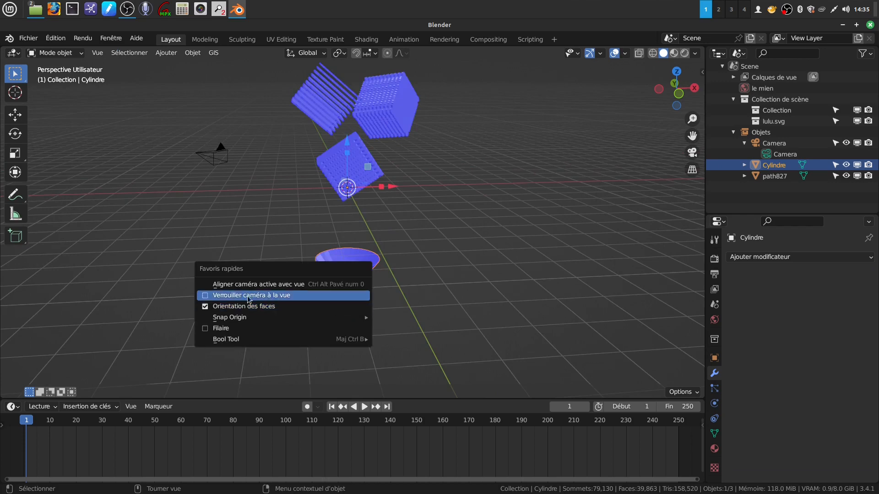
left_click(204, 307)
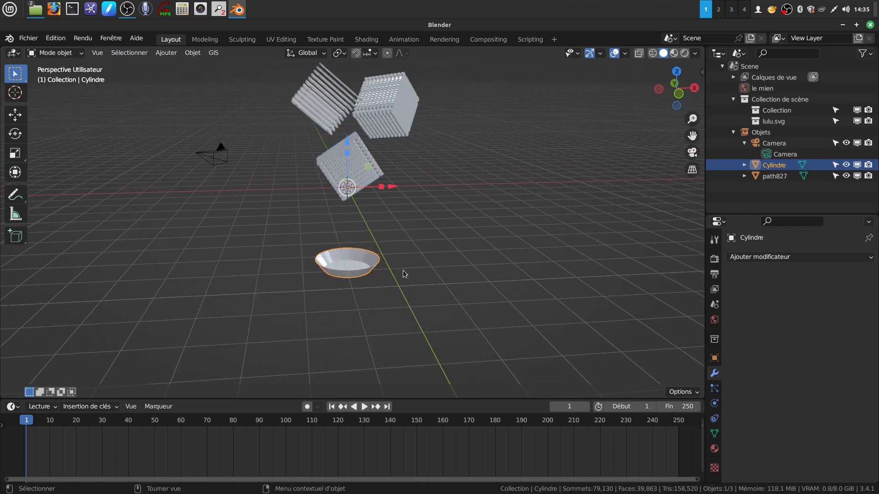
Set the bowl's origin to its geometry and scale the bowl up until it is wider than the three stacks
left_click(193, 52)
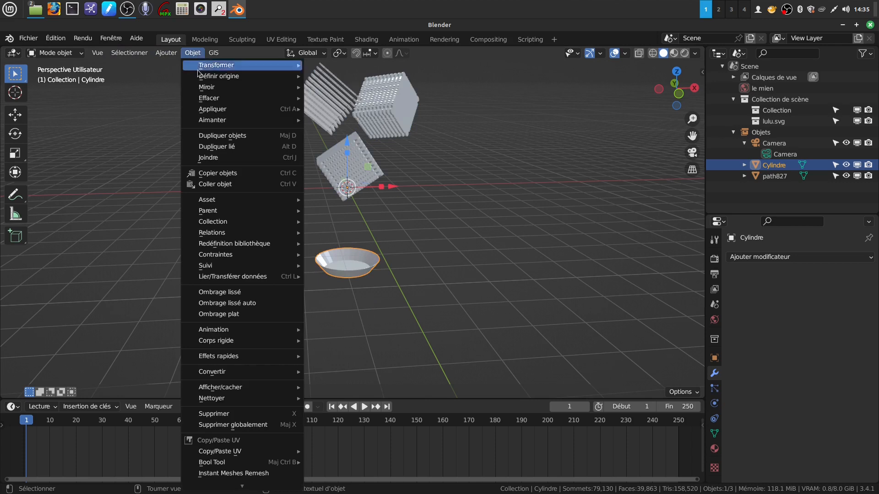
mouse_move(243, 76)
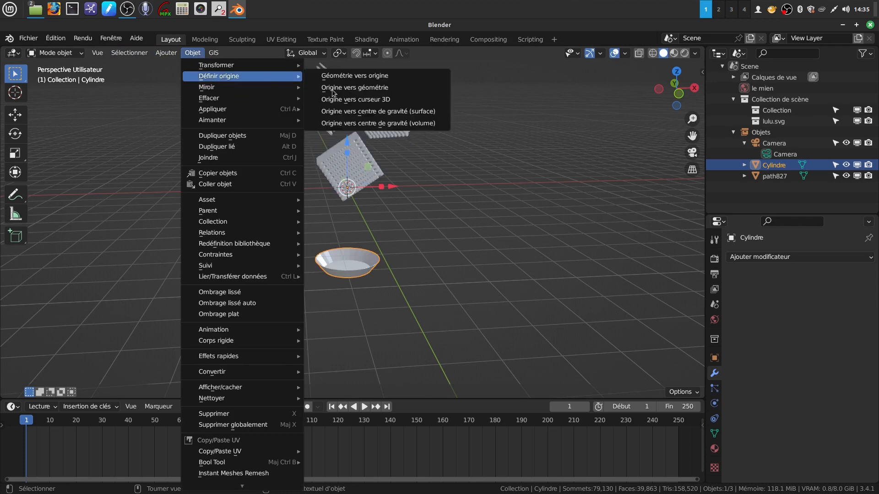
left_click(373, 87)
key("s")
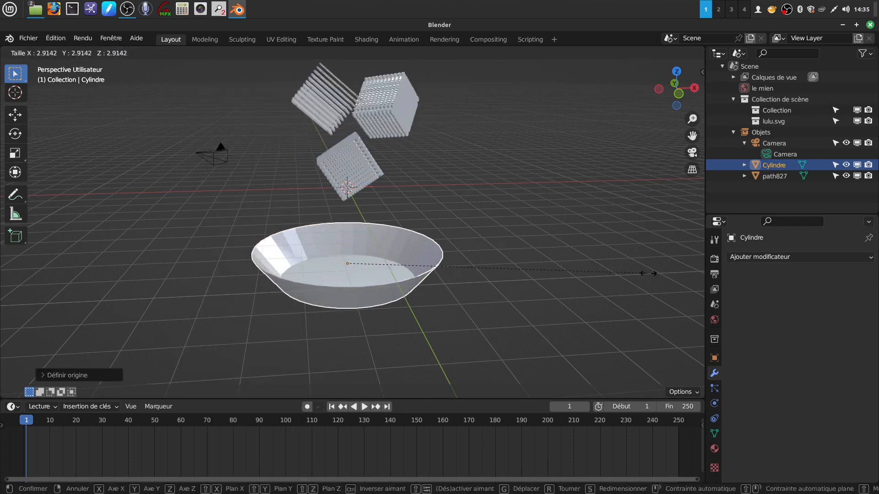
left_click(509, 247)
scroll(446, 232, "down", 2)
middle_click_drag(444, 229, 420, 268)
key("s")
left_click(476, 282)
key("s")
left_click(463, 260)
Raise the bowl along Z and shift it along X so it sits centred beneath the stacks
left_click_drag(353, 207, 353, 195)
mouse_move(411, 235)
middle_mouse_down()
mouse_move(427, 226)
mouse_move(395, 238)
middle_mouse_up()
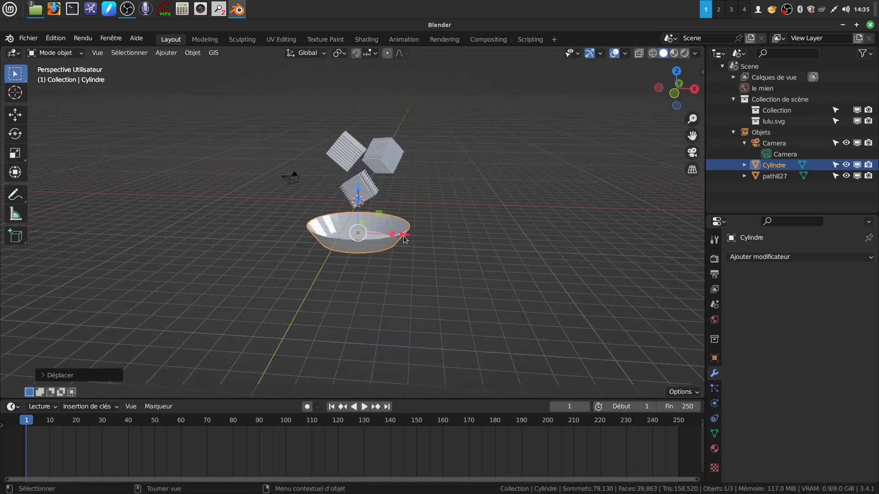
key("g")
key("x")
middle_click_drag(428, 241, 444, 201)
scroll(423, 289, "up", 2)
middle_click_drag(422, 291, 396, 317, "shift")
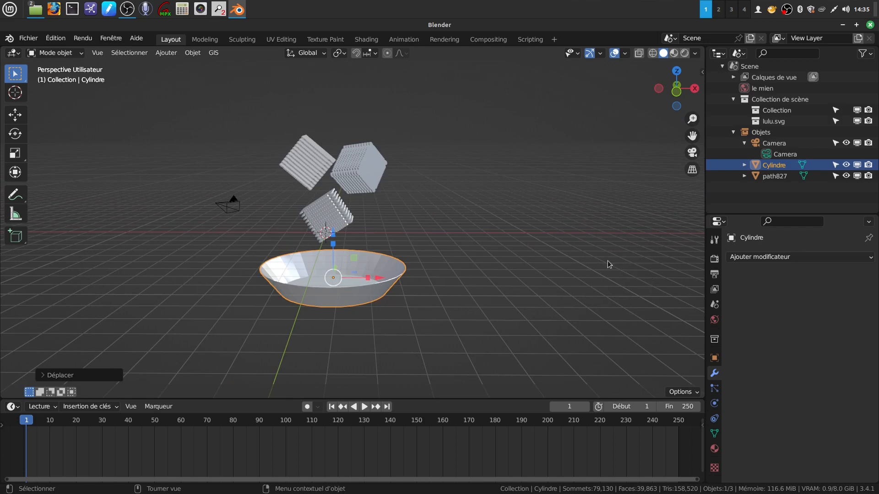
Apply Shade Auto Smooth to the bowl
left_click(871, 258)
key("Escape")
left_click(714, 404)
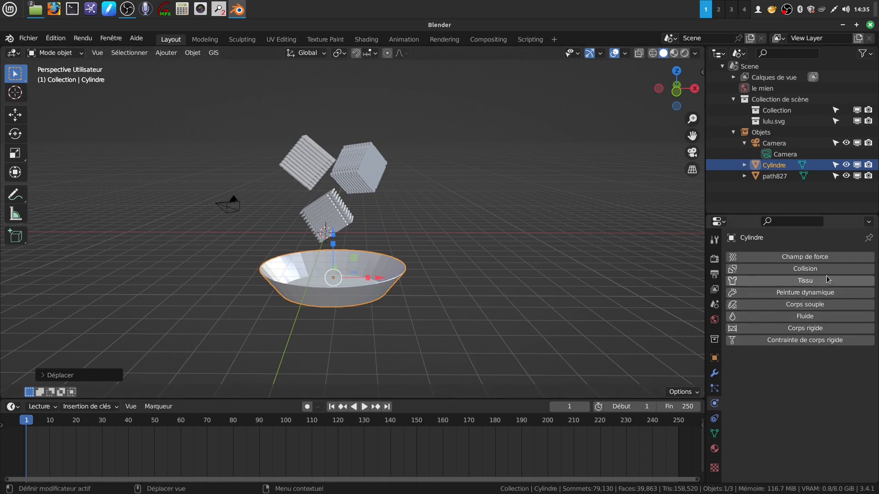
right_click(371, 285)
left_click(365, 274)
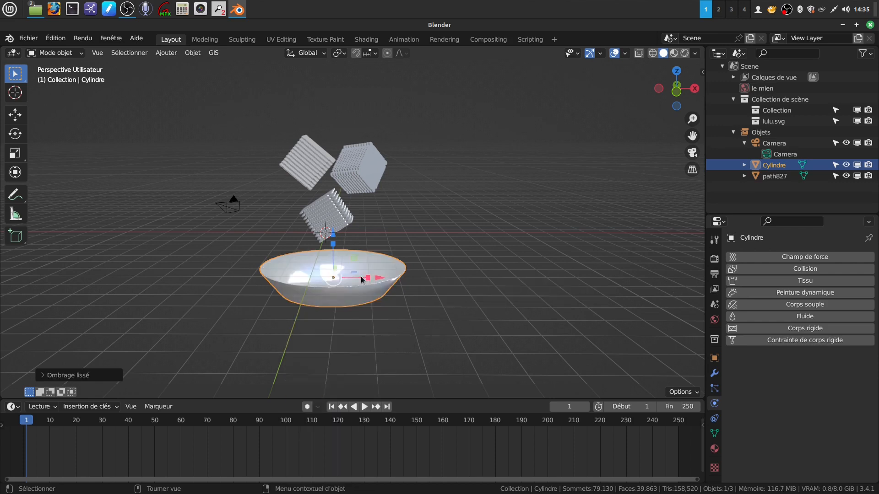
right_click(371, 297)
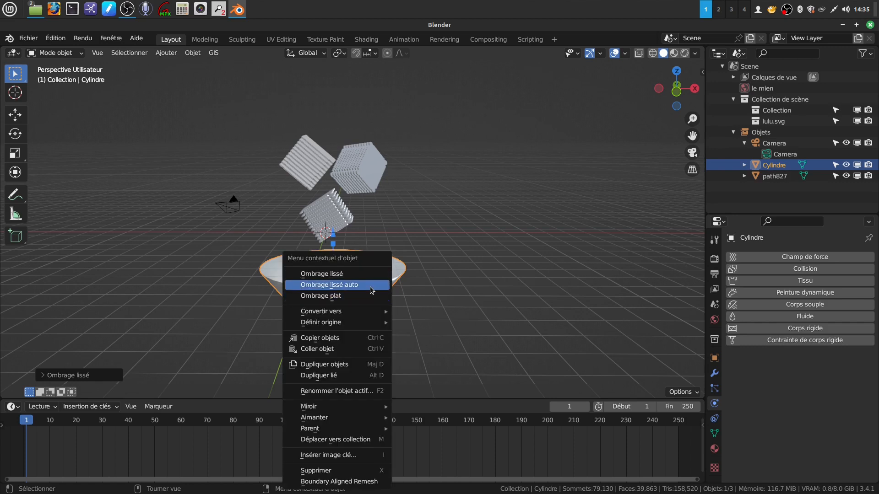
left_click(369, 288)
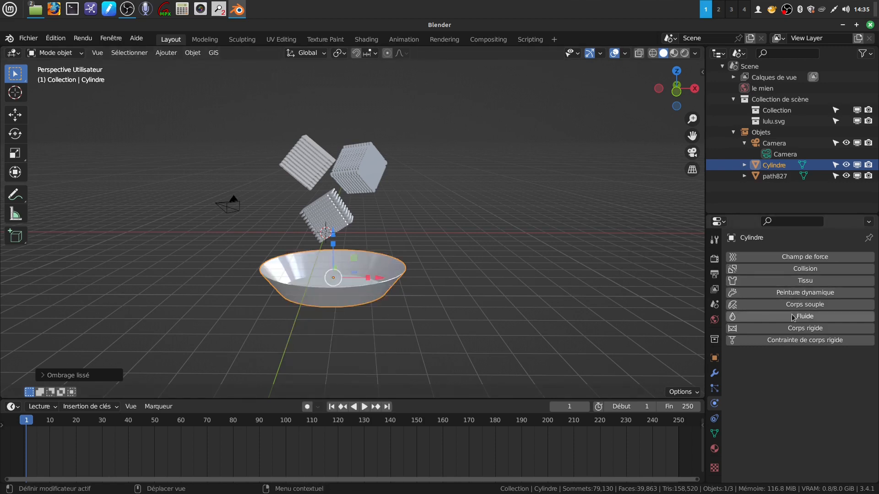
Add rigid body physics to the bowl and set its type to Passive
left_click(784, 333)
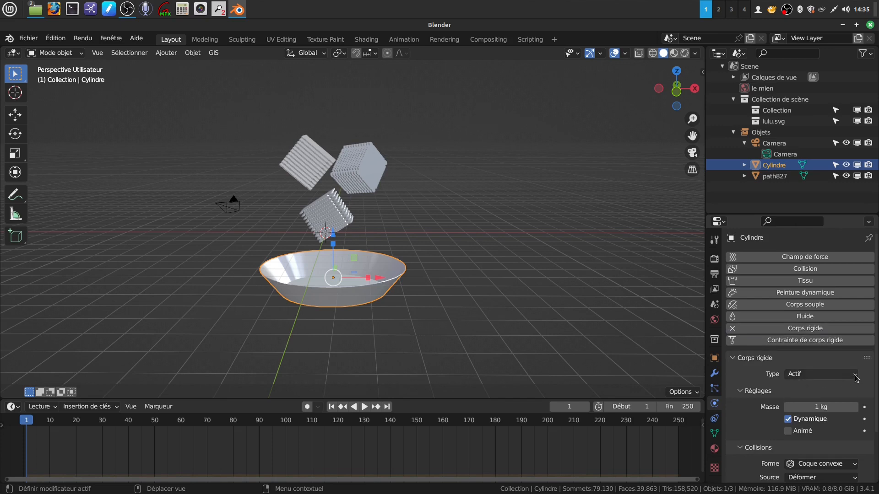
left_click(856, 378)
left_click(816, 398)
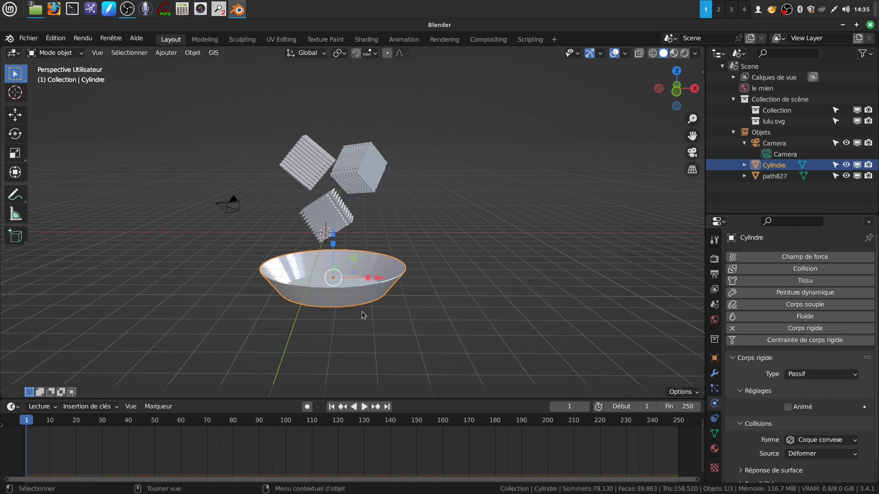
scroll(827, 376, "down", 2)
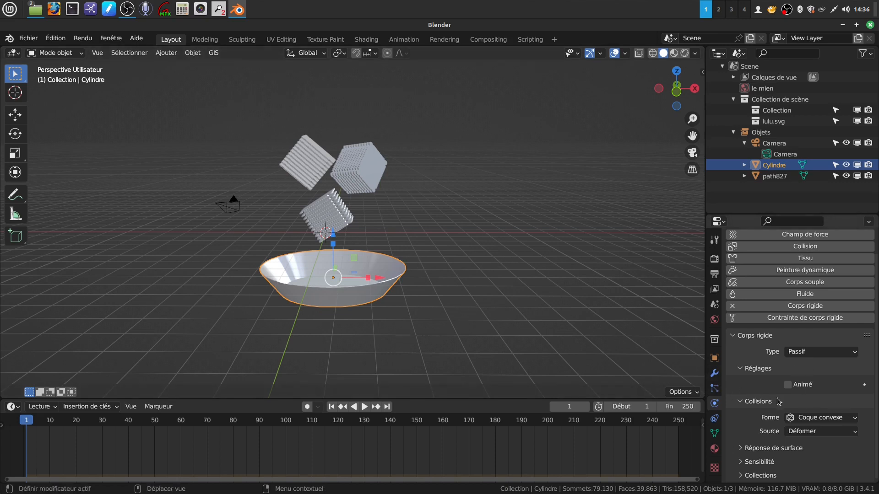
middle_click_drag(441, 271, 410, 218)
scroll(420, 225, "up", 3)
left_click_drag(245, 108, 382, 201)
middle_click_drag(381, 204, 432, 215)
key("Tab")
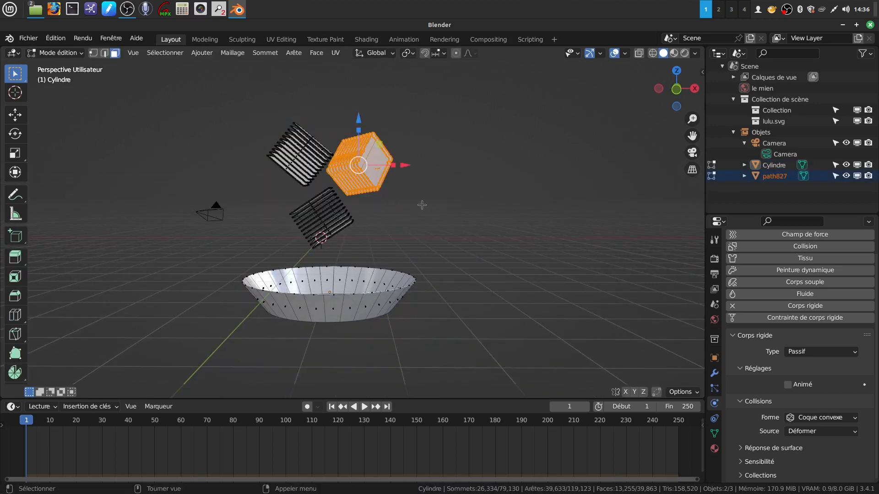
key("Tab")
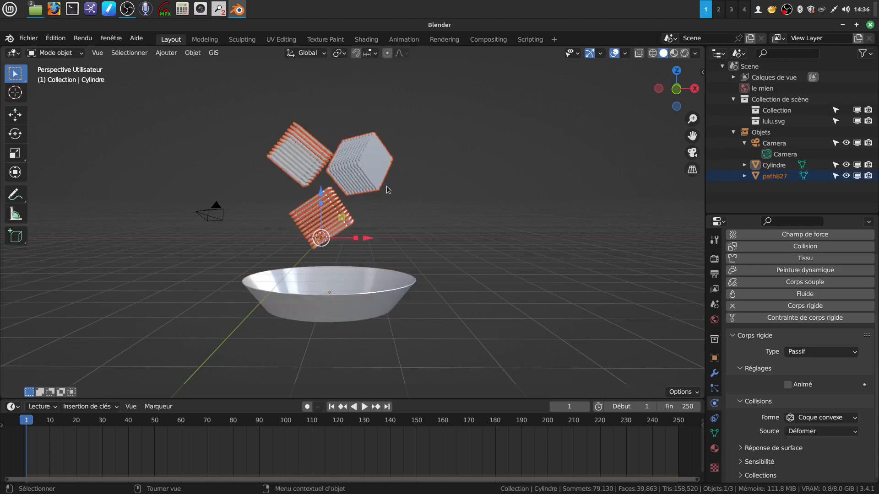
key("Tab")
key("Tab")
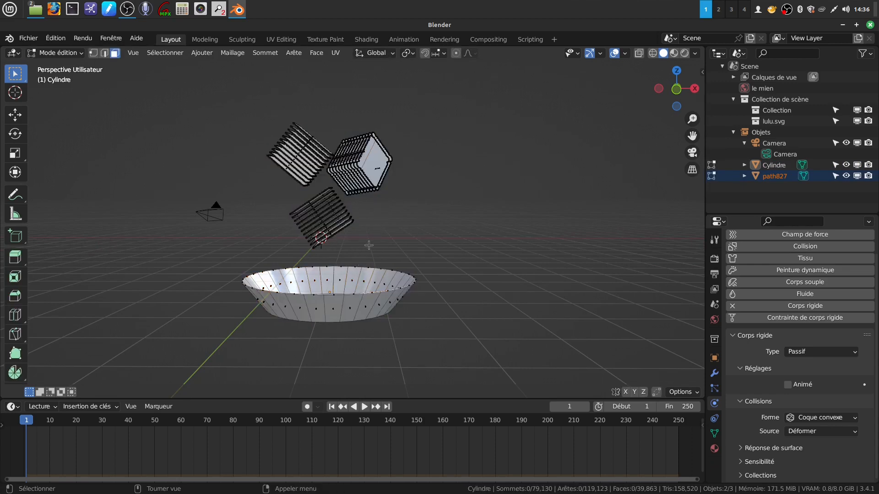
left_click(358, 193)
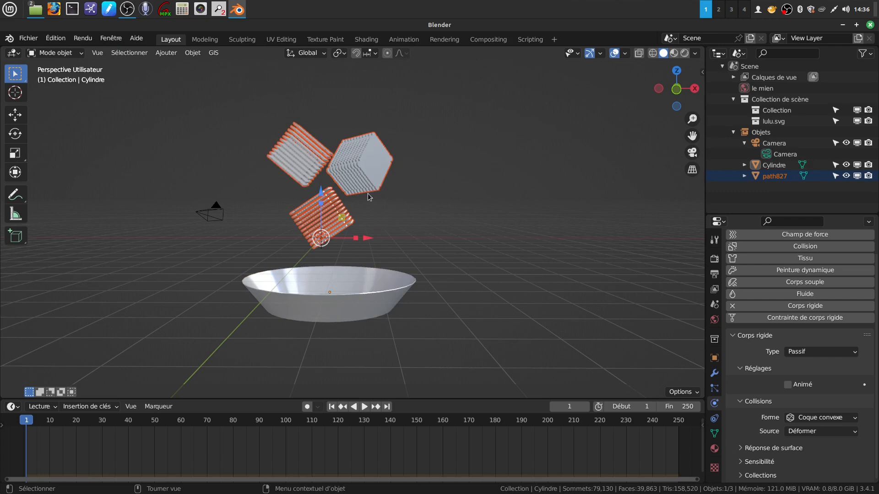
Separate the whole biscuit mesh path827 by loose parts into individual objects, and return to Object Mode
left_click(294, 168)
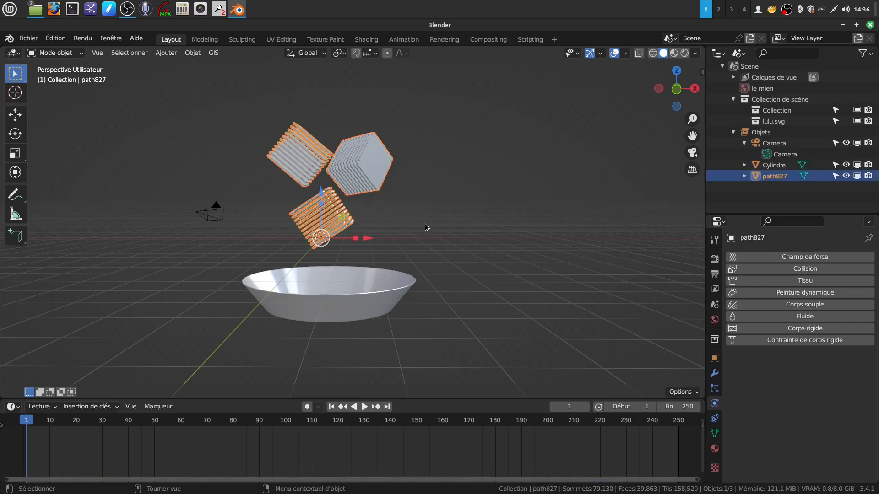
key("Tab")
key("a")
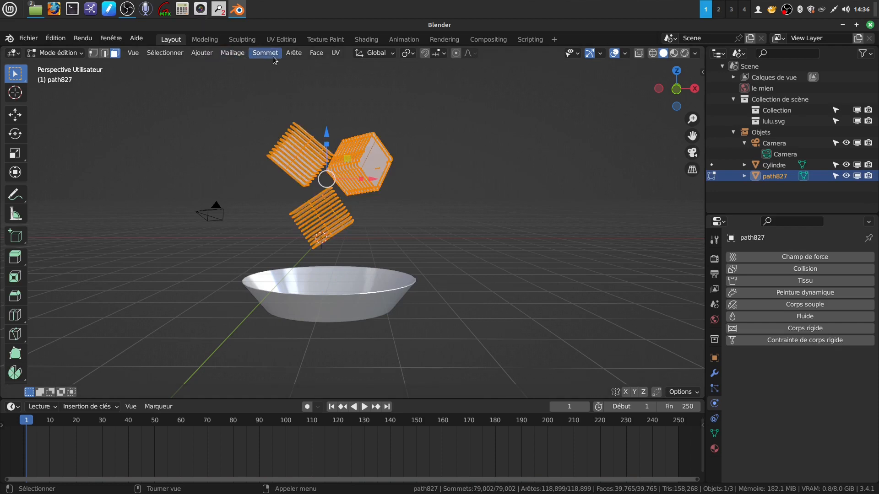
left_click(231, 53)
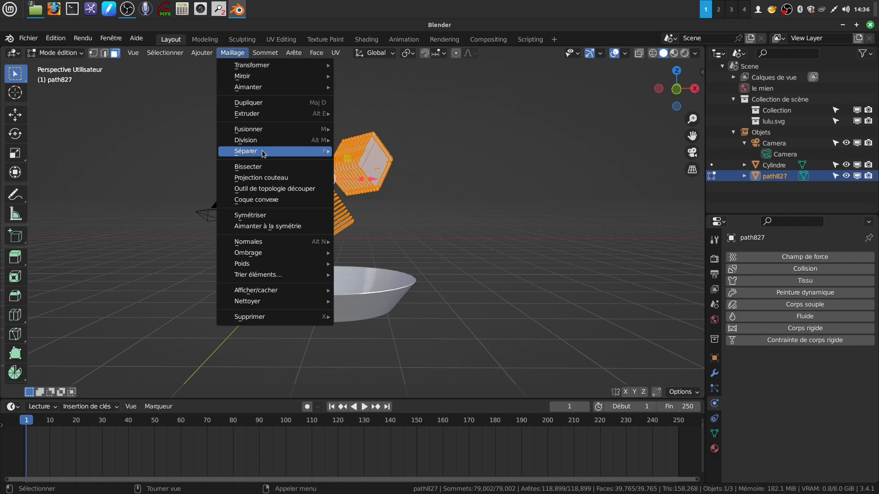
mouse_move(263, 152)
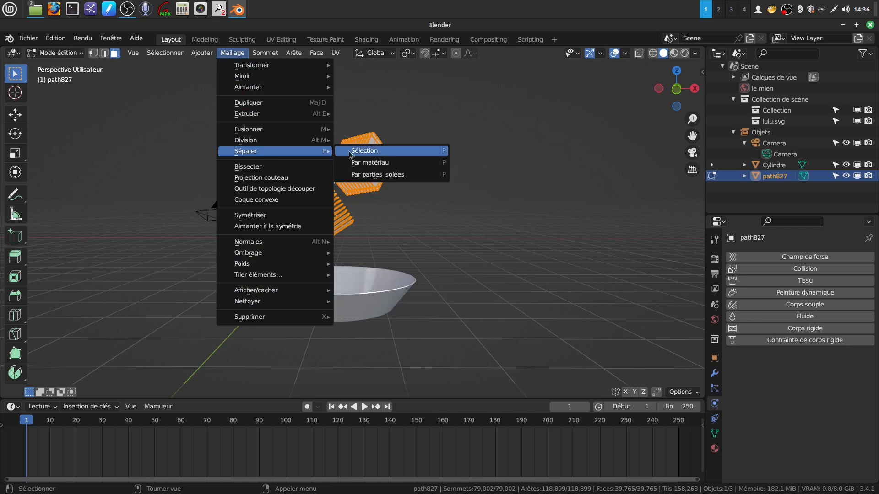
left_click(402, 175)
key("Tab")
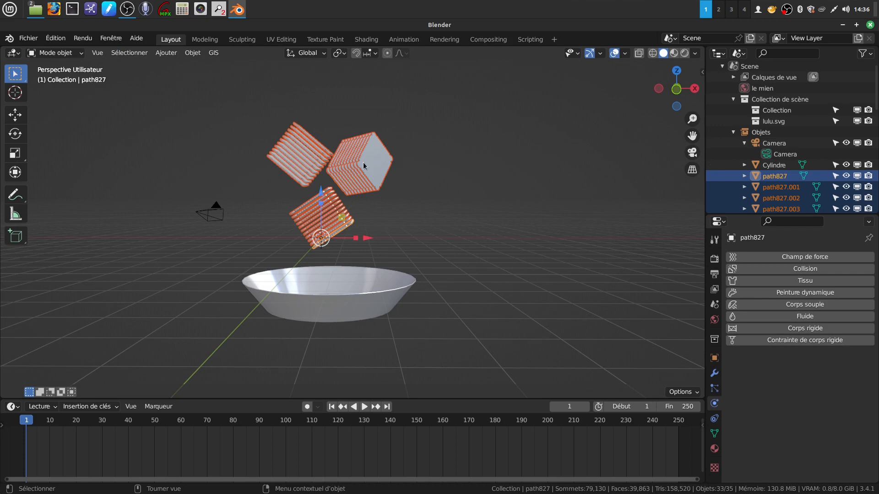
Set the origin of every biscuit in the three stacks to its centre of mass (volume), then clear the selection
left_click(433, 208)
left_click_drag(252, 105, 426, 256)
left_click(192, 53)
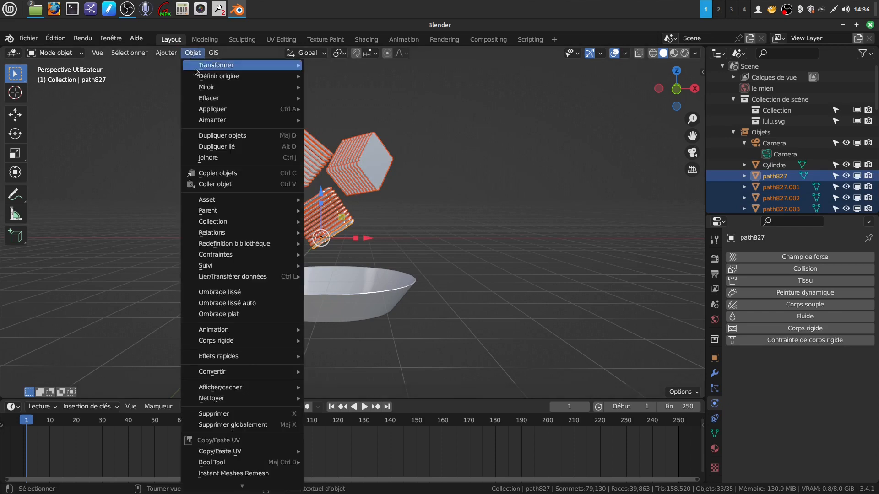
mouse_move(199, 76)
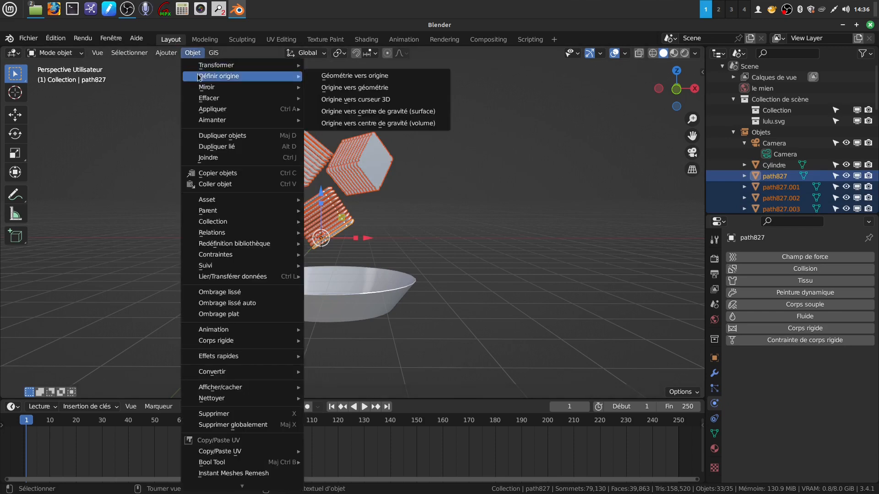
left_click(366, 123)
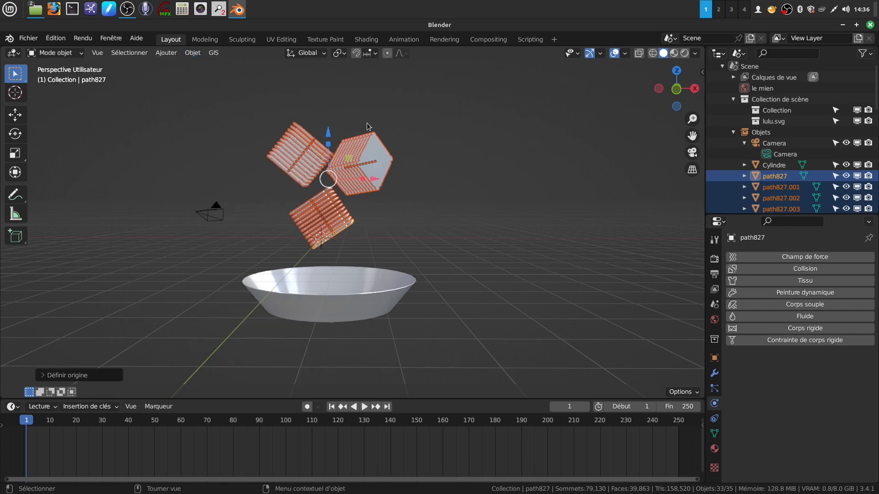
left_click(397, 203)
left_click(374, 173)
left_click(289, 155)
left_click(444, 233)
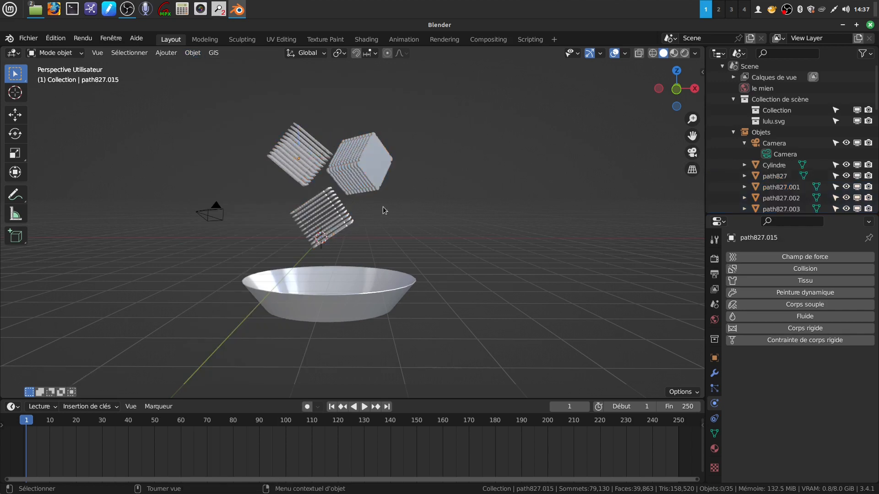
Add Active rigid body physics to the front biscuit of the upper-right stack, using the Convex Hull collision shape
left_click(382, 165)
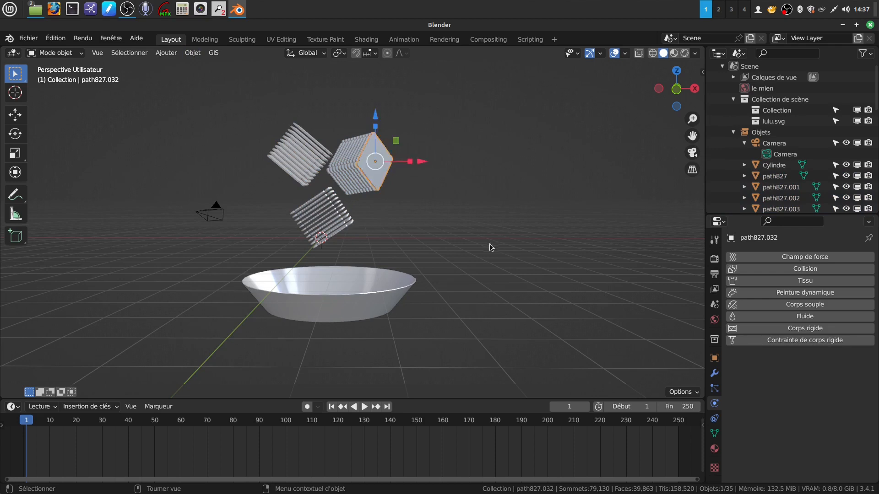
left_click(794, 330)
scroll(801, 362, "down", 2)
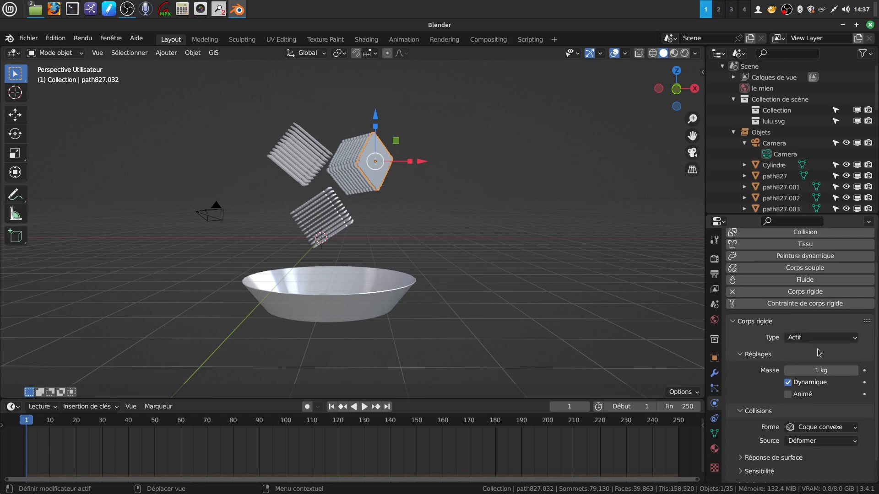
scroll(818, 352, "down", 1)
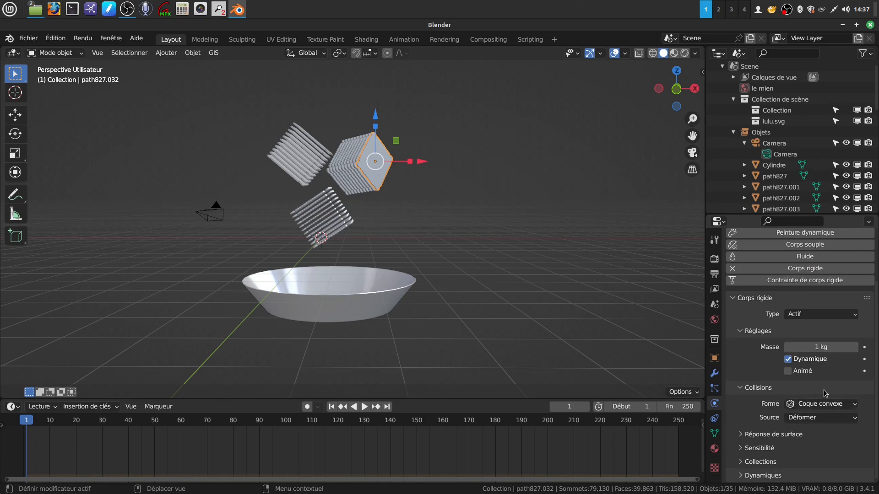
Copy the rigid body physics from the active biscuit to all the biscuits in the three stacks
left_click_drag(251, 92, 425, 255)
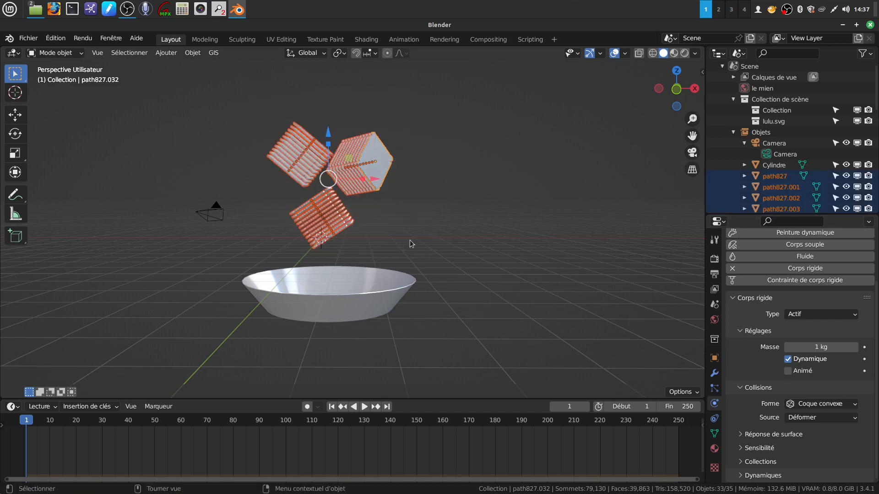
left_click(193, 52)
mouse_move(243, 398)
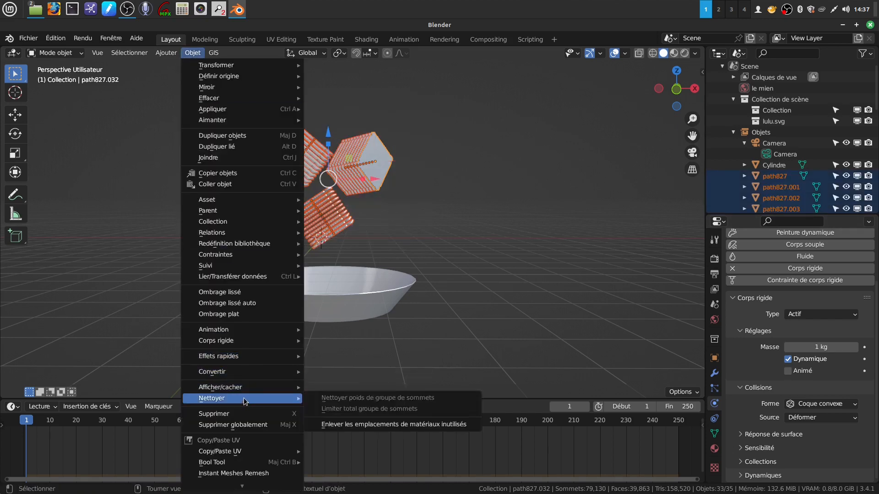
mouse_move(233, 343)
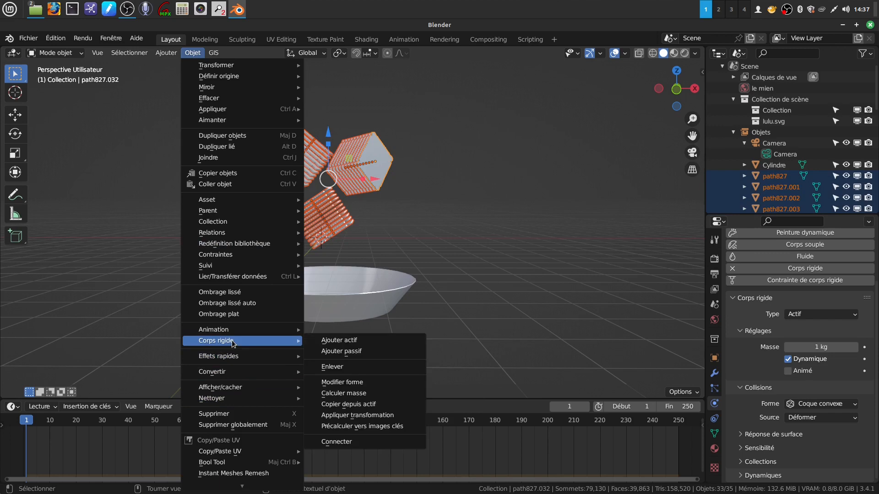
left_click(385, 405)
left_click(426, 285)
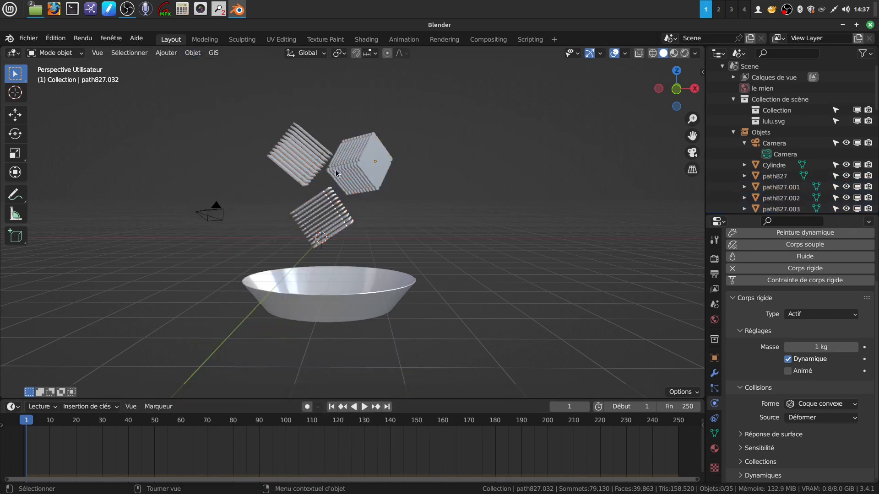
Play the simulation to check how the biscuits fall onto the bowl, and rewind the timeline to frame 0
left_click(365, 407)
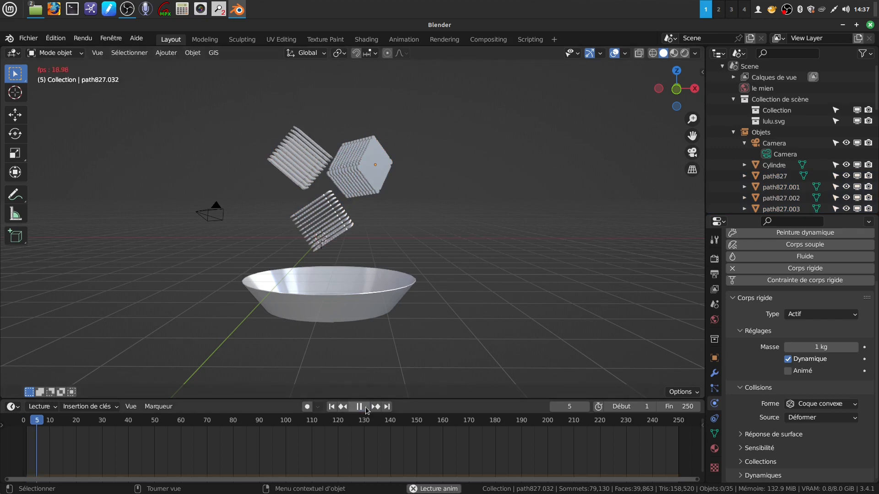
middle_click_drag(432, 333, 378, 357)
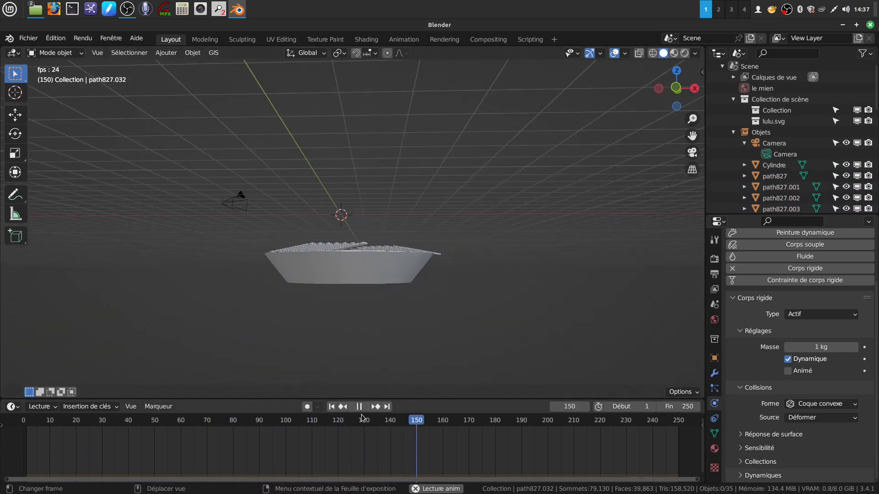
key("space")
left_click_drag(456, 423, 25, 428)
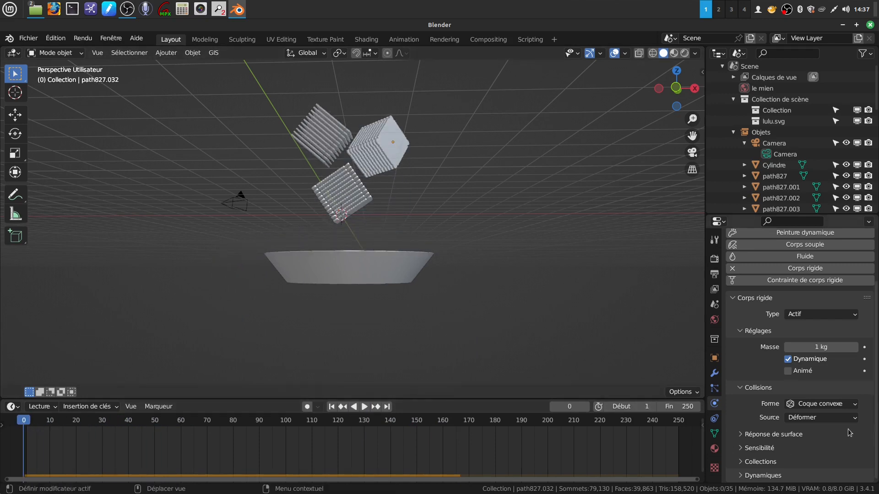
Change the bowl's rigid body collision shape to Mesh and deselect the bowl
left_click(343, 256)
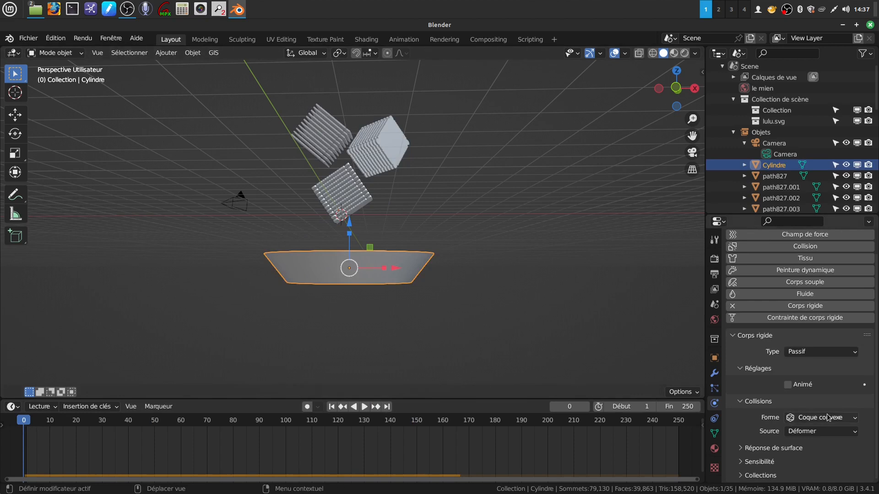
left_click(854, 419)
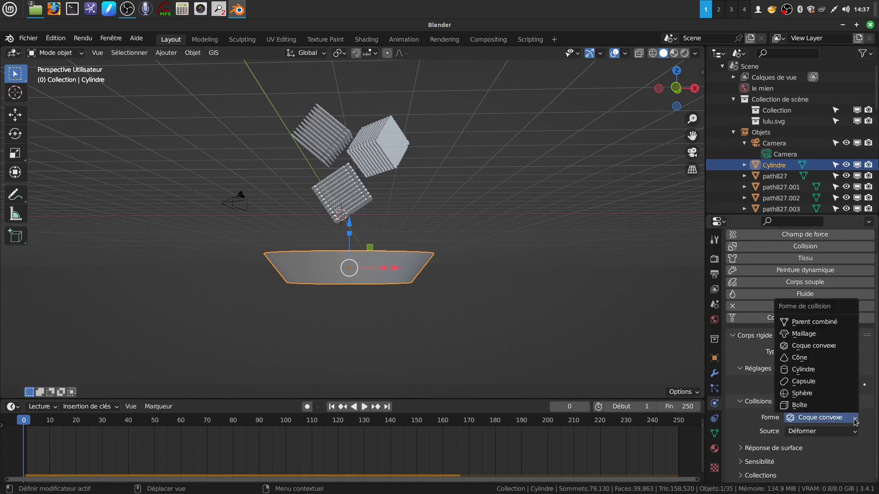
left_click(819, 338)
mouse_move(478, 304)
middle_mouse_down()
mouse_move(476, 321)
mouse_move(471, 312)
middle_mouse_up()
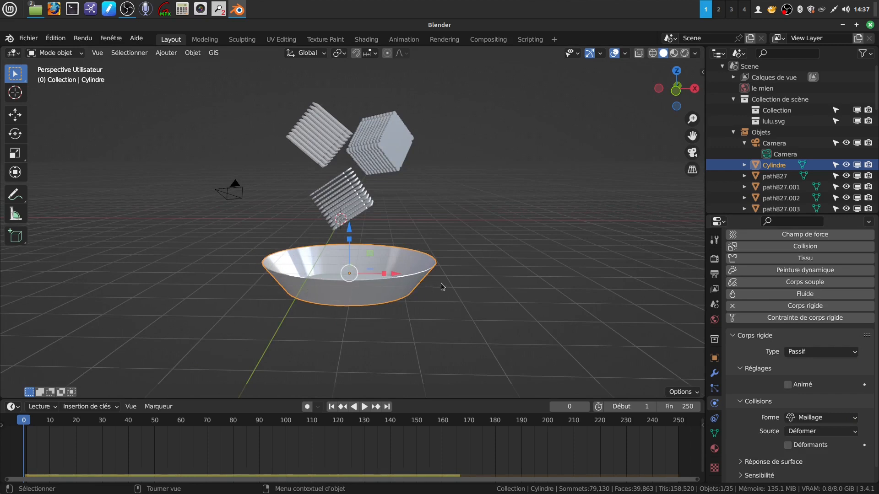
middle_click_drag(441, 283, 437, 274)
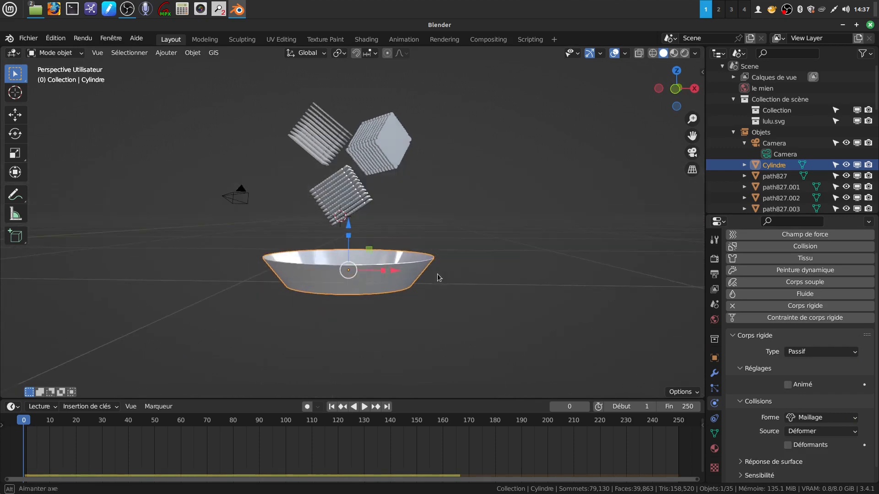
left_click(284, 358)
Play the simulation with the mesh-shaped bowl, pause it at frame 170 and inspect how the biscuits land
left_click(365, 407)
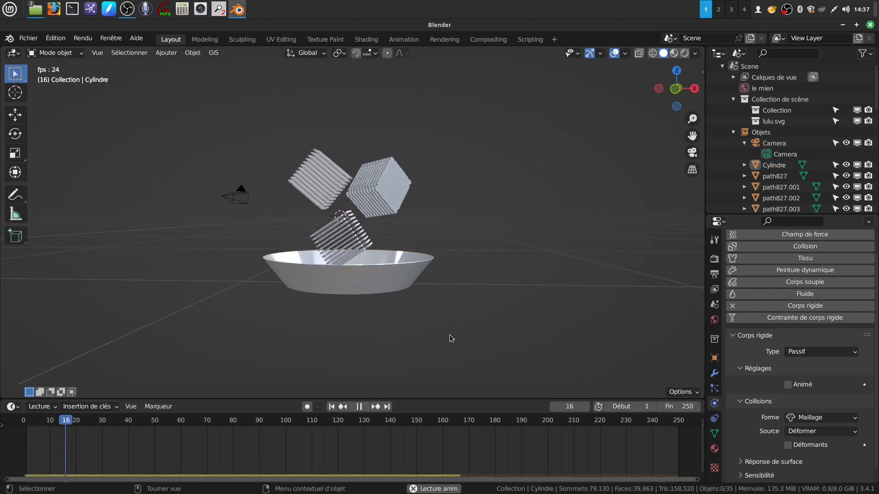
middle_click_drag(455, 341, 465, 364)
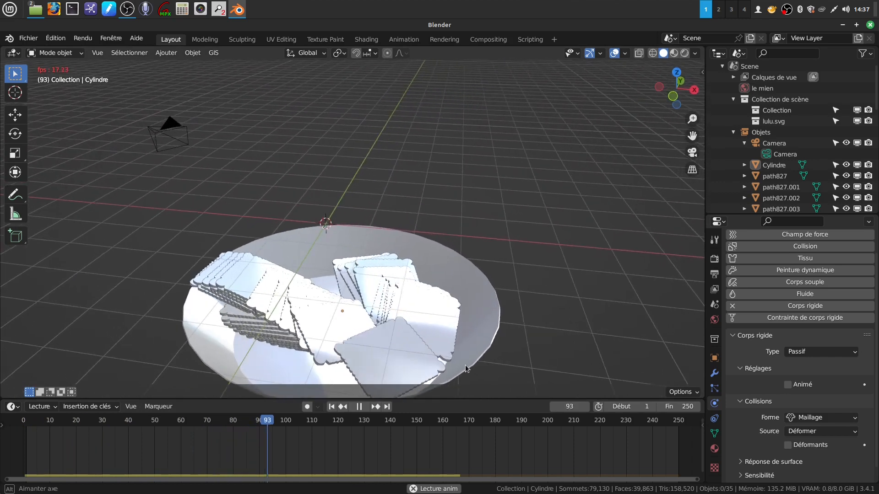
left_click(359, 407)
middle_click_drag(504, 258, 439, 263)
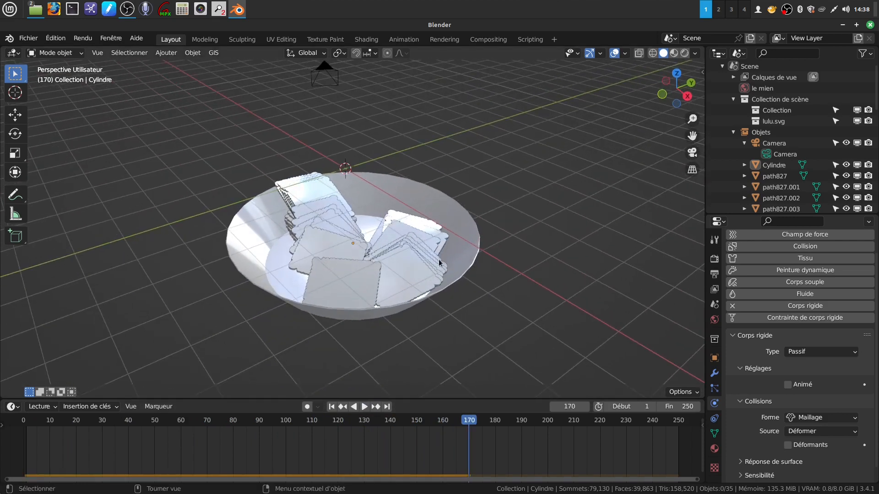
Switch the viewport to Rendered shading and examine the biscuits lying in the bowl from several angles
left_click(683, 53)
mouse_move(520, 299)
middle_mouse_down()
mouse_move(523, 284)
mouse_move(470, 271)
mouse_move(510, 260)
mouse_move(558, 264)
mouse_move(537, 273)
mouse_move(452, 254)
mouse_move(437, 262)
mouse_move(490, 209)
mouse_move(508, 230)
mouse_move(496, 239)
middle_mouse_up()
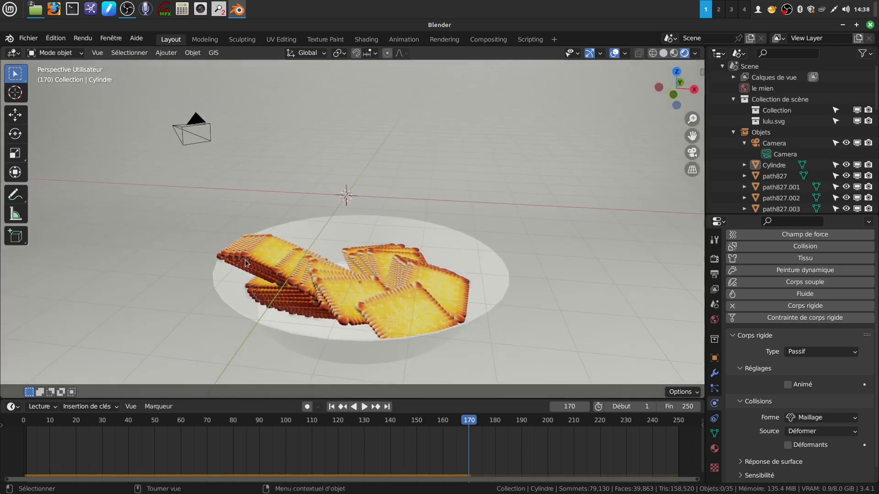
middle_click_drag(280, 296, 418, 136)
middle_click_drag(287, 145, 475, 271)
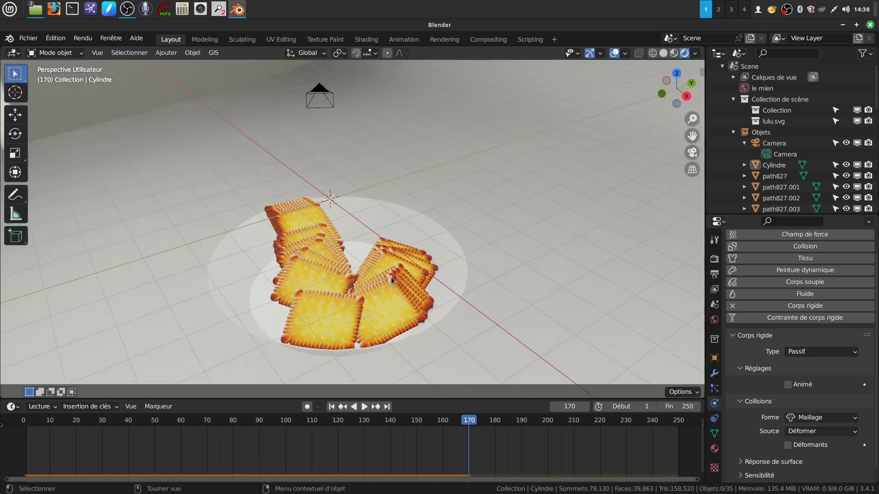
middle_click_drag(360, 308, 377, 287)
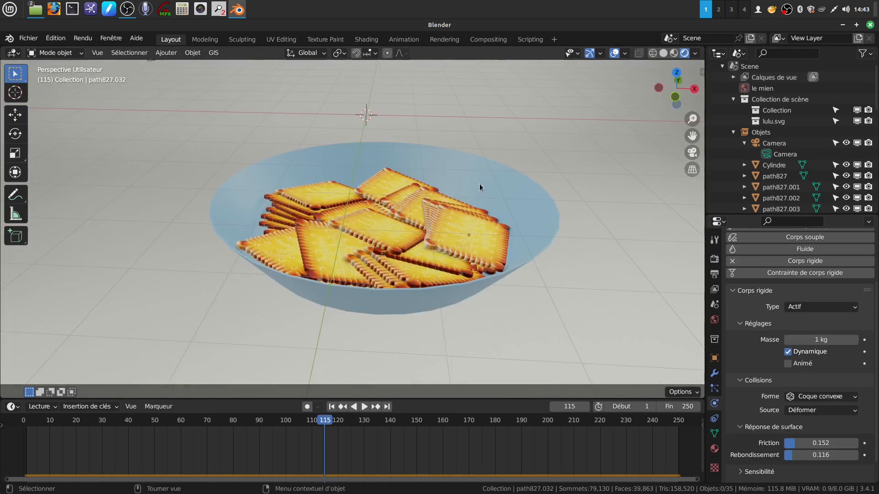
middle_click_drag(479, 183, 358, 202)
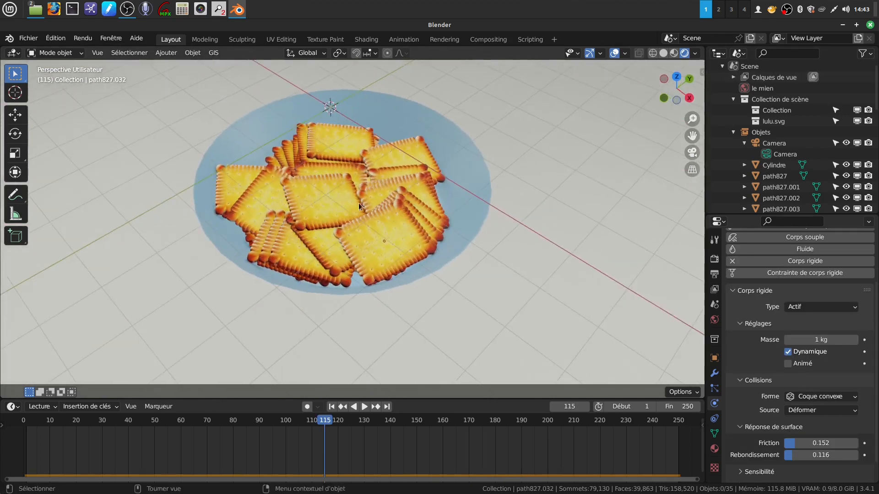
middle_click_drag(286, 222, 336, 207)
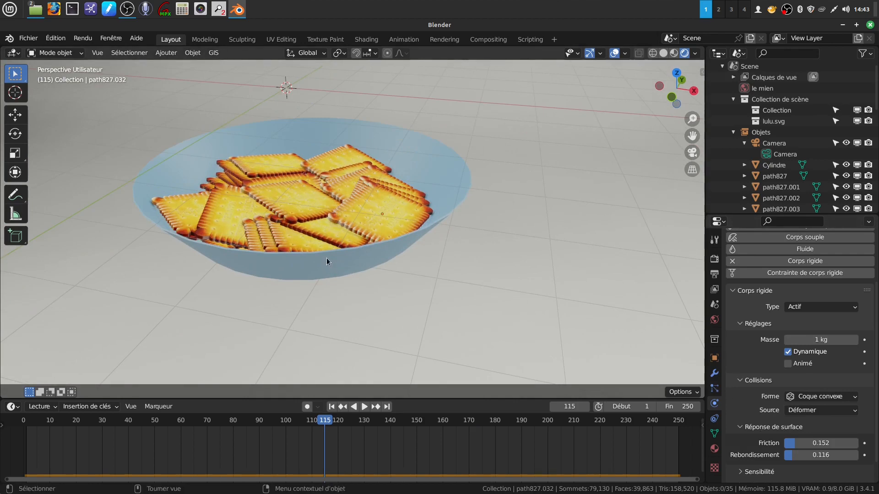
middle_click_drag(326, 257, 326, 231)
Back at frame 1 in Solid shading, set the bounciness of the upper-right stack's front biscuit to 0.067
left_click_drag(324, 419, 26, 433)
middle_click_drag(315, 174, 331, 144)
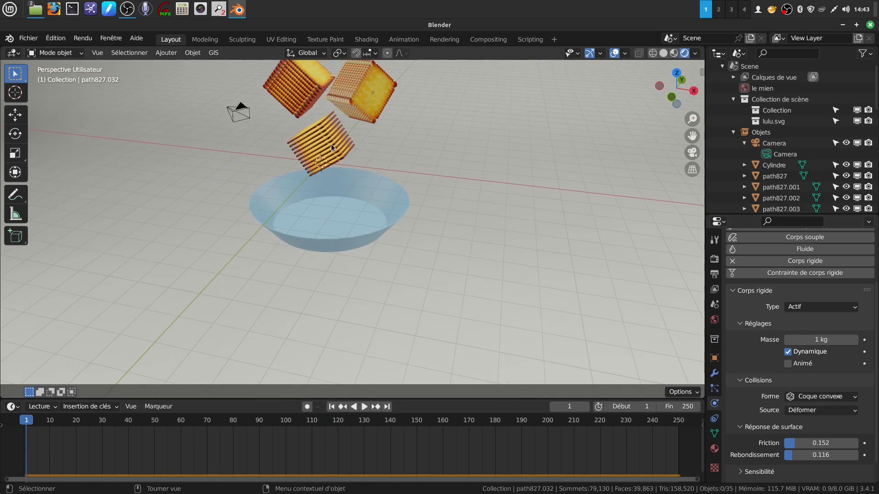
left_click(369, 103)
left_click(663, 53)
scroll(777, 415, "down", 2)
scroll(768, 415, "up", 3)
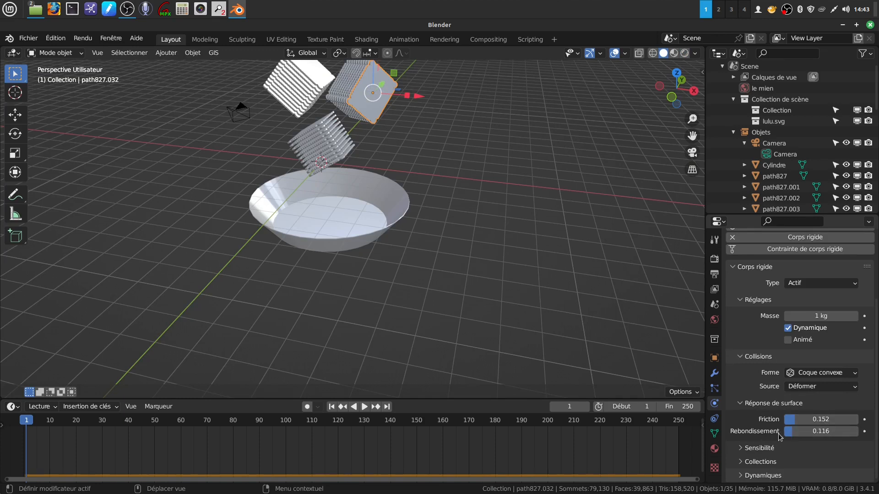
left_click_drag(791, 435, 815, 433)
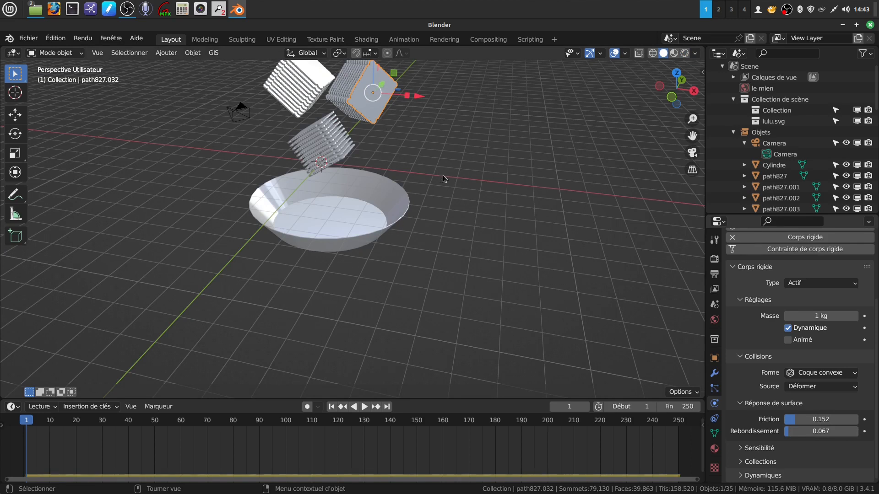
Apply the front biscuit's updated rigid body settings to all biscuits with Copy from Active, and clear the selection
scroll(400, 181, "down", 2)
middle_click_drag(325, 142, 314, 103)
left_click_drag(293, 103, 377, 200)
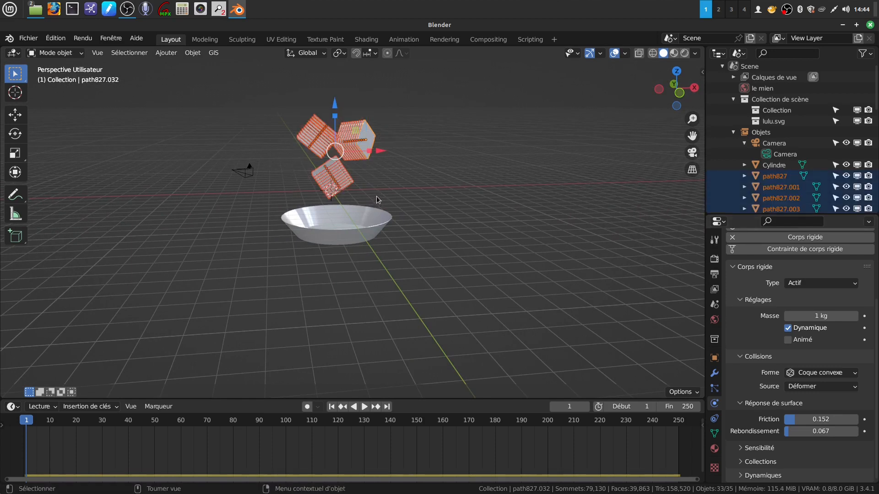
left_click(192, 53)
mouse_move(231, 331)
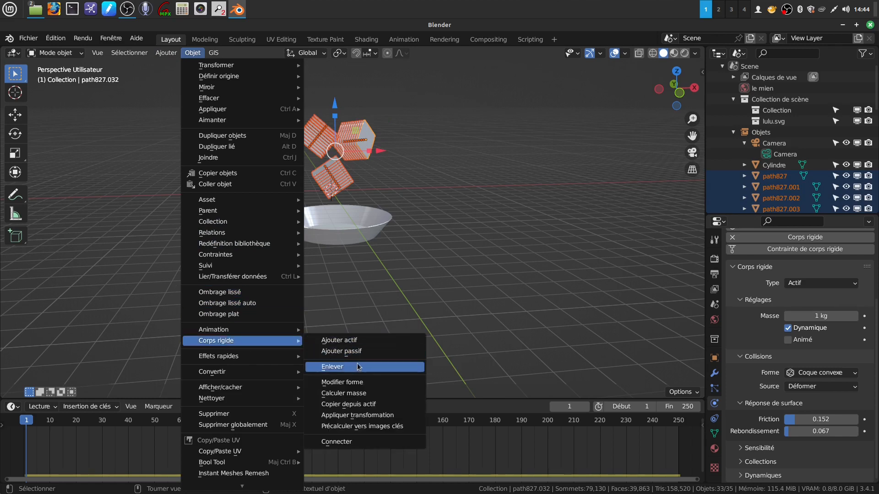
left_click(376, 404)
left_click(393, 311)
Replay the simulation with the reduced bounciness and watch from above how the biscuits settle in the bowl
middle_click_drag(429, 356, 422, 312)
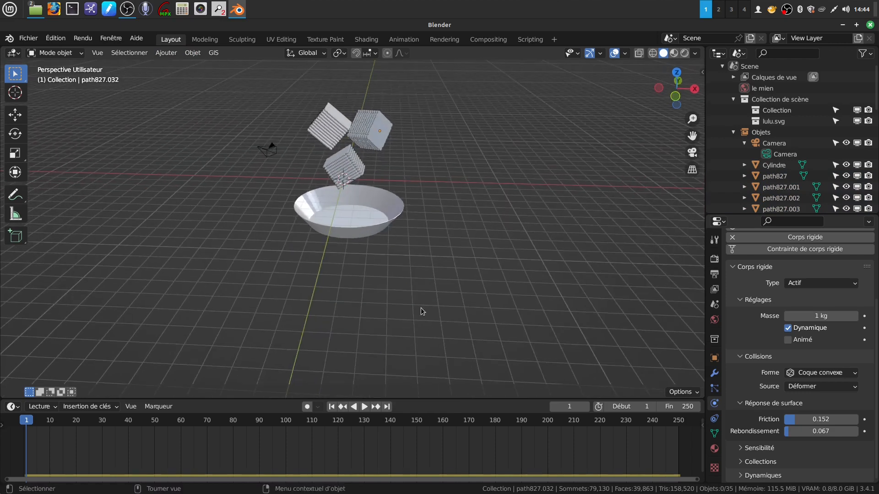
left_click(365, 407)
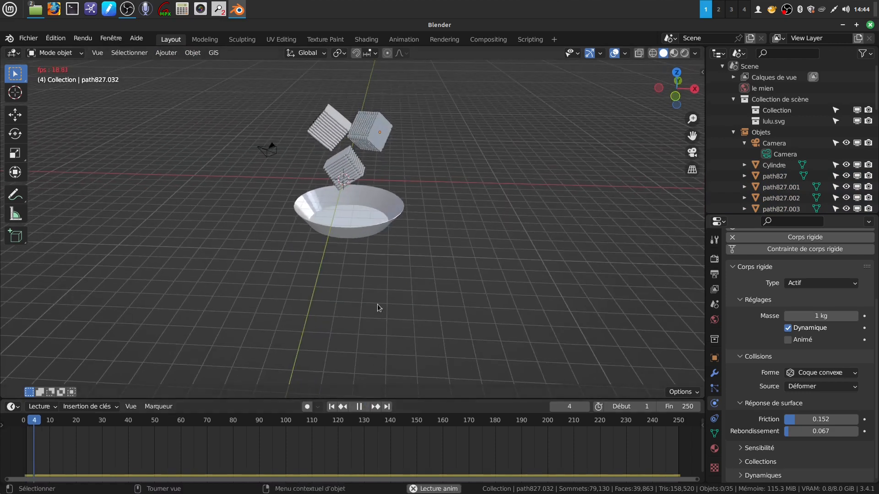
middle_click_drag(411, 342, 380, 336)
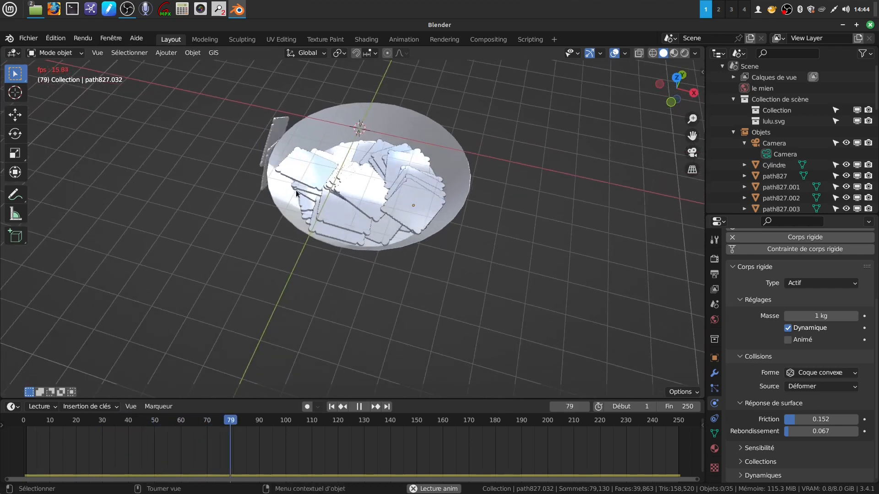
middle_click_drag(395, 291, 418, 271)
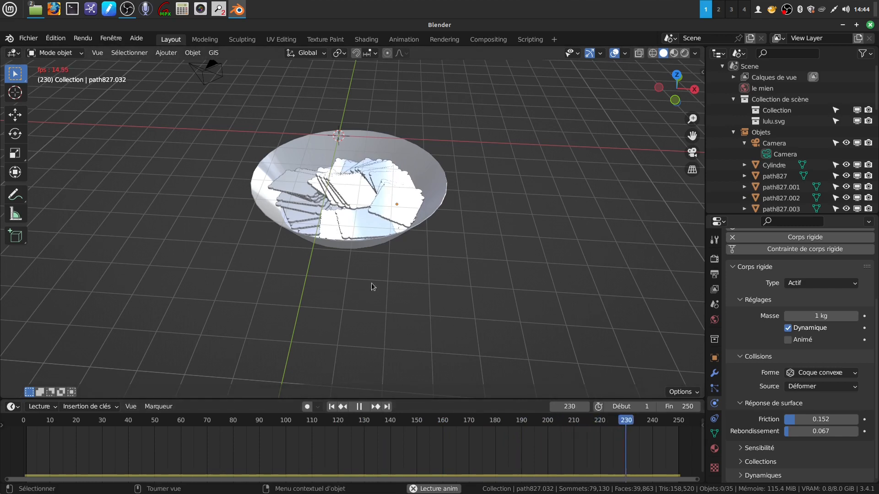
Stop playback, return to frame 1, and set the bounciness of the upper-right stack's front biscuit to 0.140
left_click(360, 407)
left_click_drag(672, 423, 27, 428)
middle_click_drag(373, 306, 357, 229)
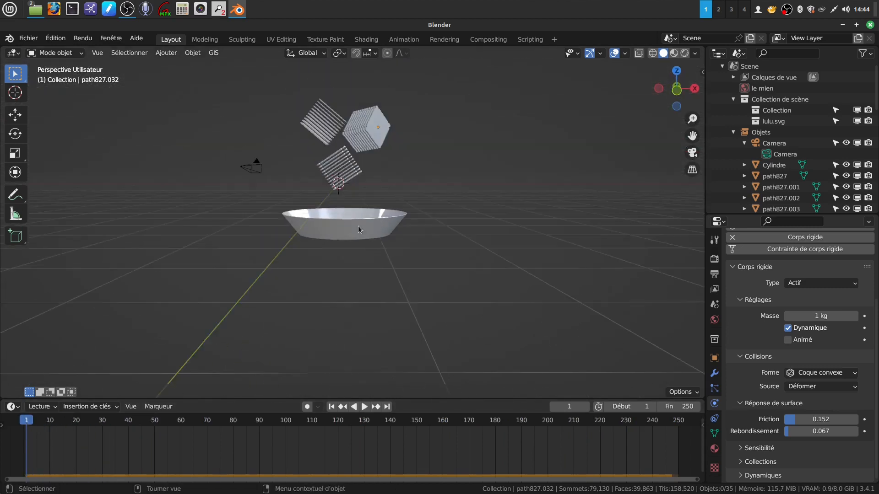
left_click_drag(790, 432, 806, 432)
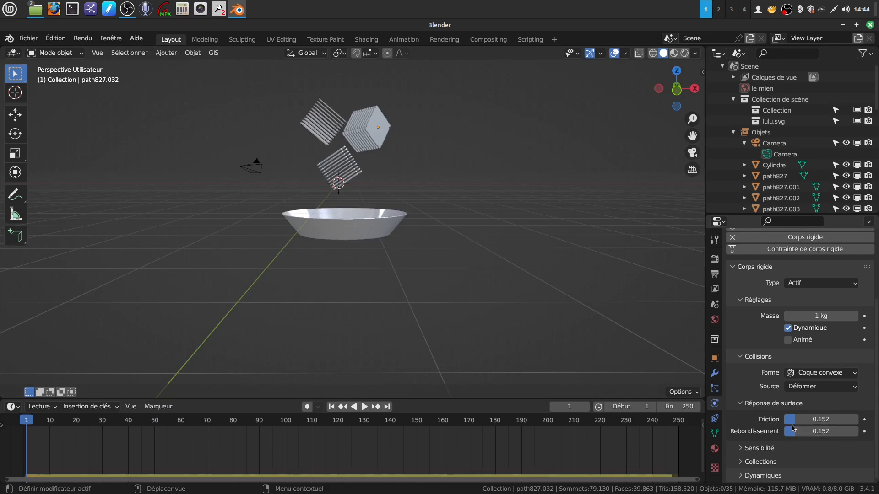
left_click_drag(795, 435, 795, 432)
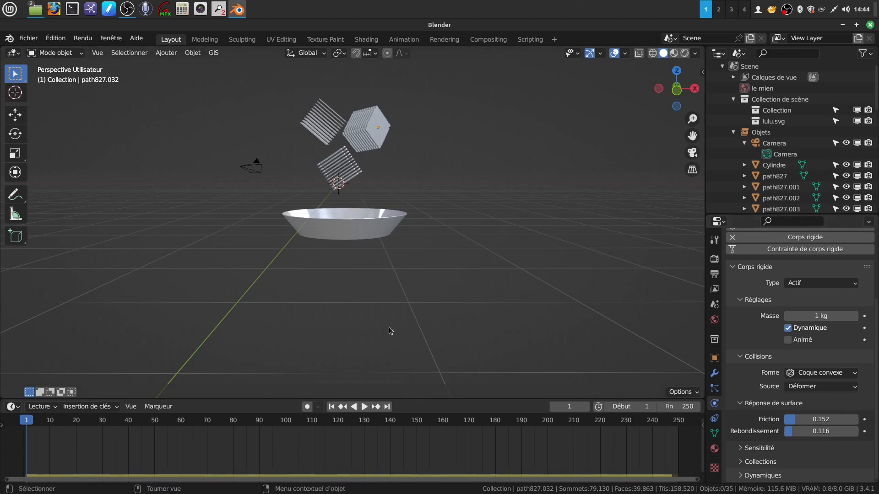
left_click(377, 135)
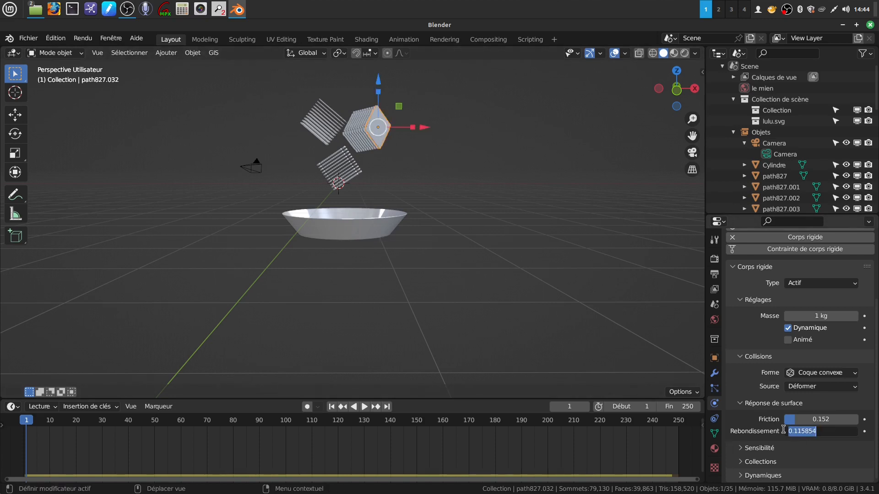
left_click(612, 374)
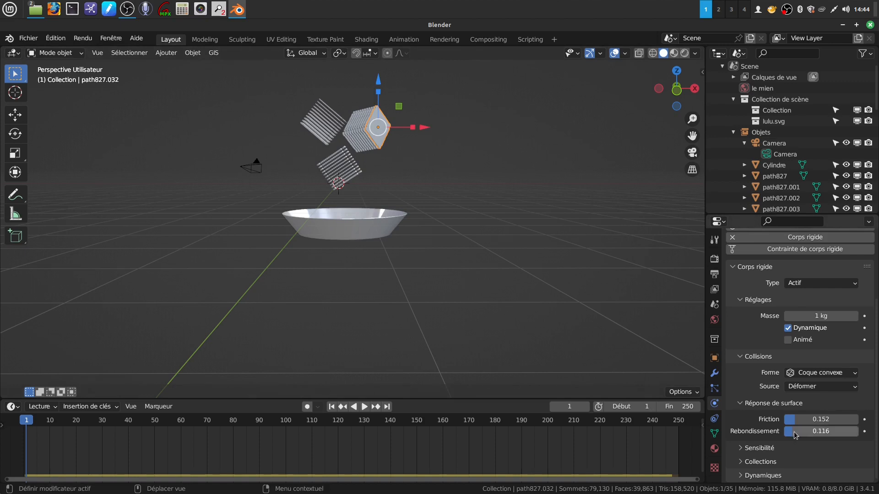
left_click_drag(793, 436, 800, 436)
Copy the front biscuit's rigid body settings to all biscuits in the three stacks with Copy from Active, and clear the selection
left_click_drag(272, 81, 428, 195)
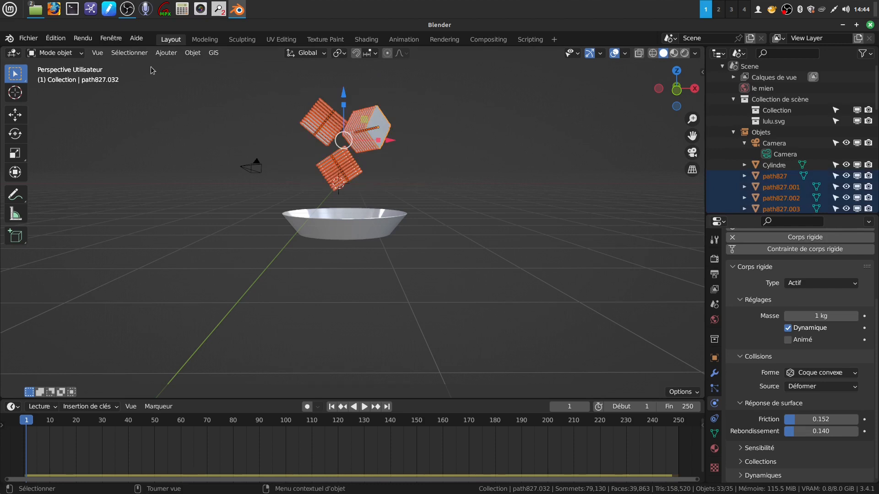
left_click(187, 54)
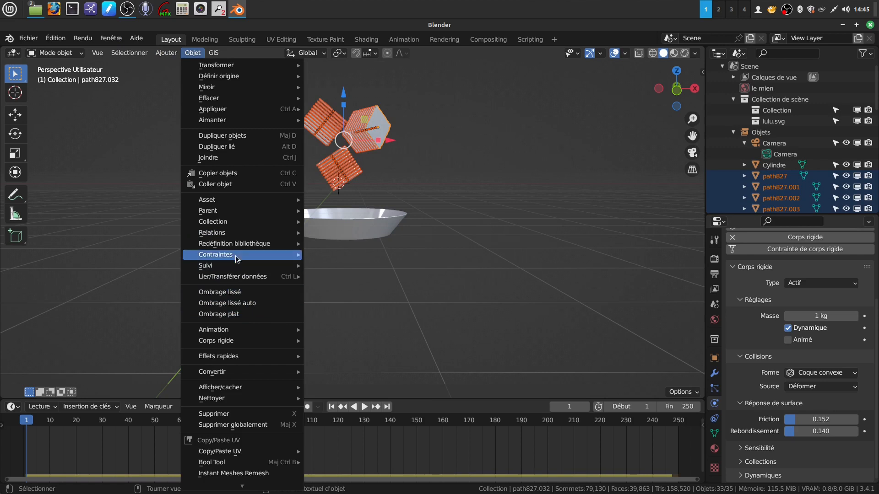
mouse_move(242, 348)
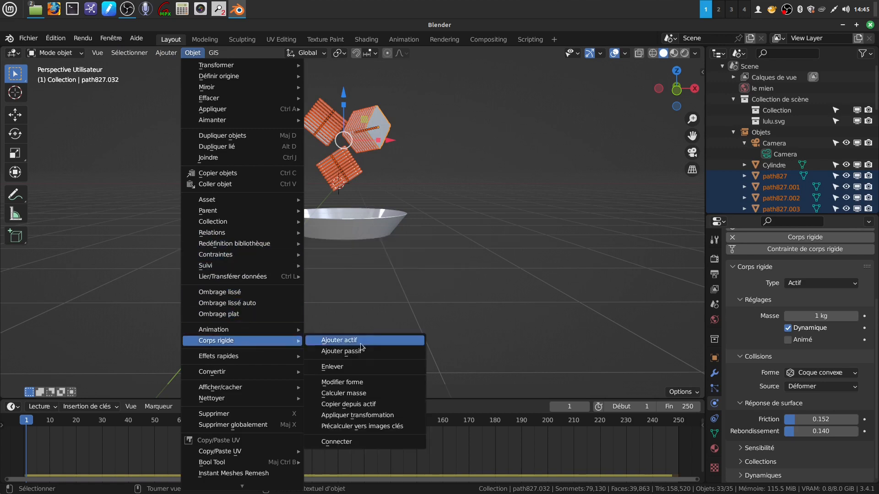
left_click(379, 404)
left_click(355, 357)
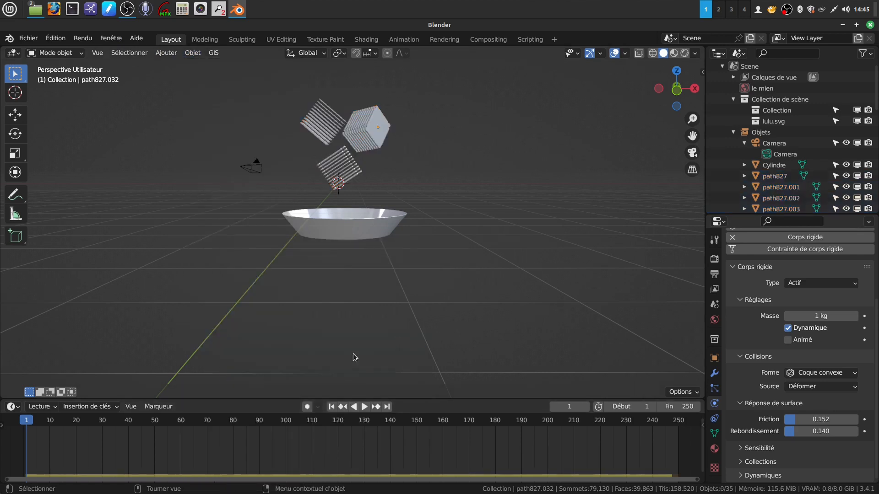
Replay the simulation, watch the biscuits settle in the bowl from closer angles, and pause it at frame 114
left_click(365, 406)
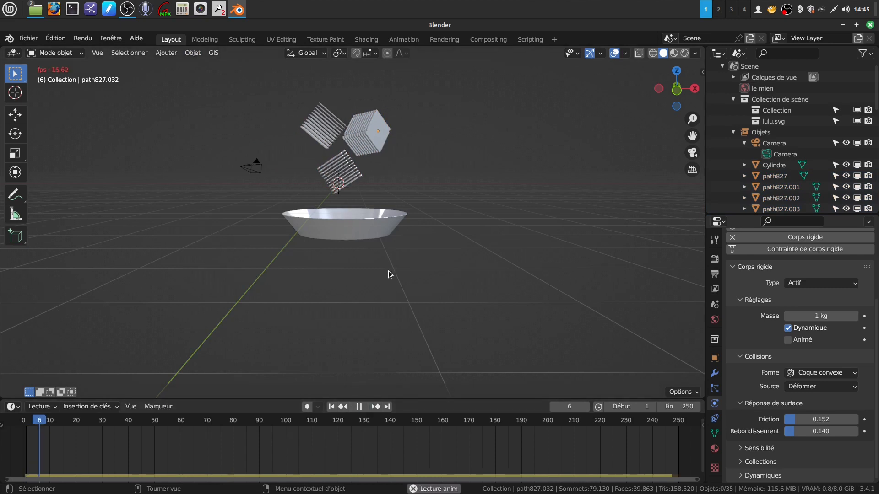
middle_click_drag(388, 271, 398, 304)
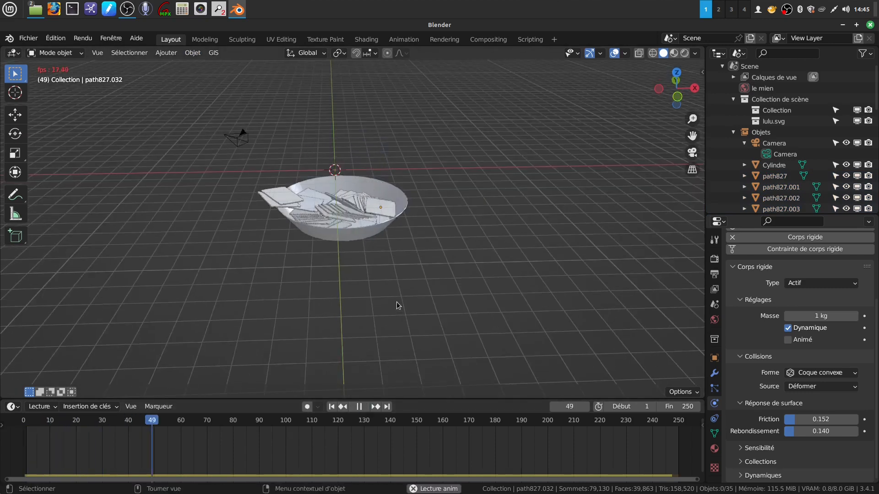
scroll(347, 316, "up", 2)
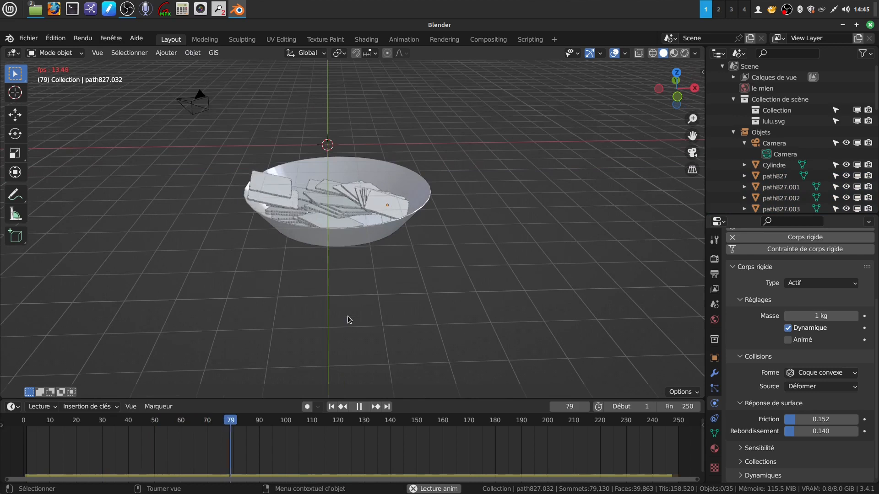
middle_click_drag(363, 295, 423, 303)
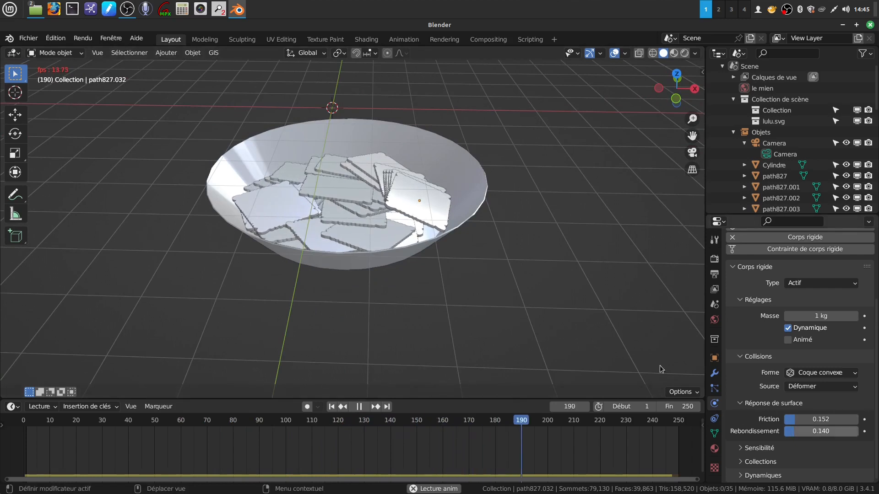
middle_click_drag(411, 259, 469, 253)
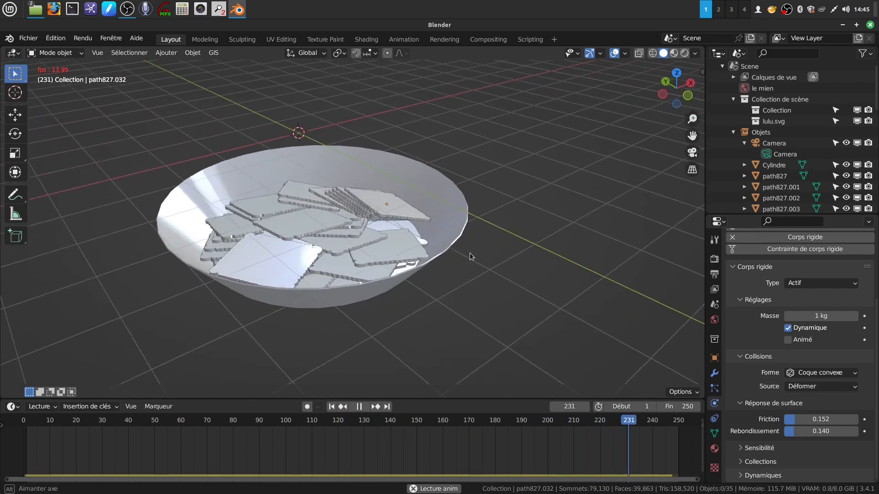
left_click(373, 406)
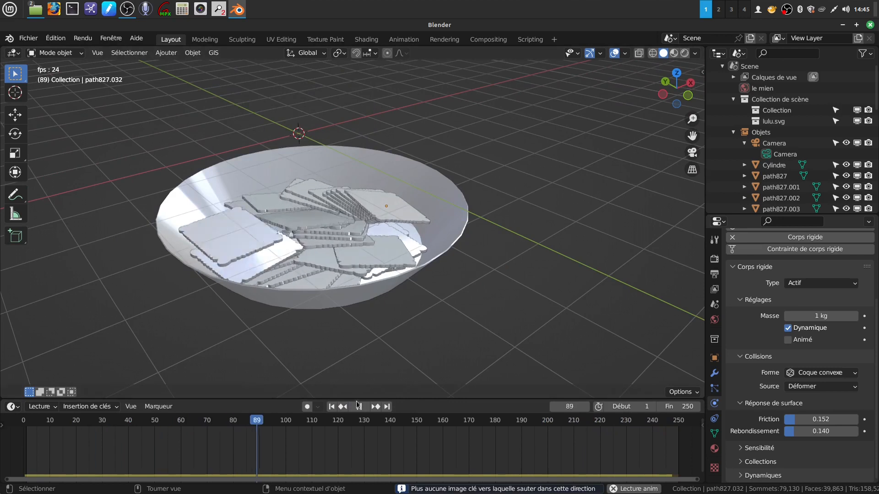
left_click(361, 407)
mouse_move(419, 267)
middle_mouse_down()
mouse_move(410, 291)
mouse_move(420, 264)
middle_mouse_up()
Switch the viewport to Rendered shading and examine the biscuit pile in the bowl from above
left_click(684, 53)
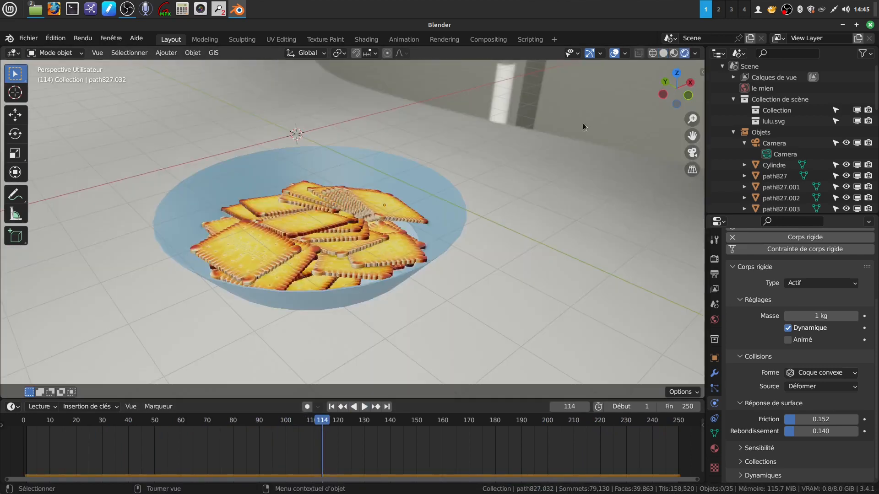
scroll(490, 266, "up", 2)
mouse_move(491, 266)
middle_mouse_down()
mouse_move(363, 249)
mouse_move(377, 229)
mouse_move(430, 228)
mouse_move(435, 245)
mouse_move(484, 227)
middle_mouse_up()
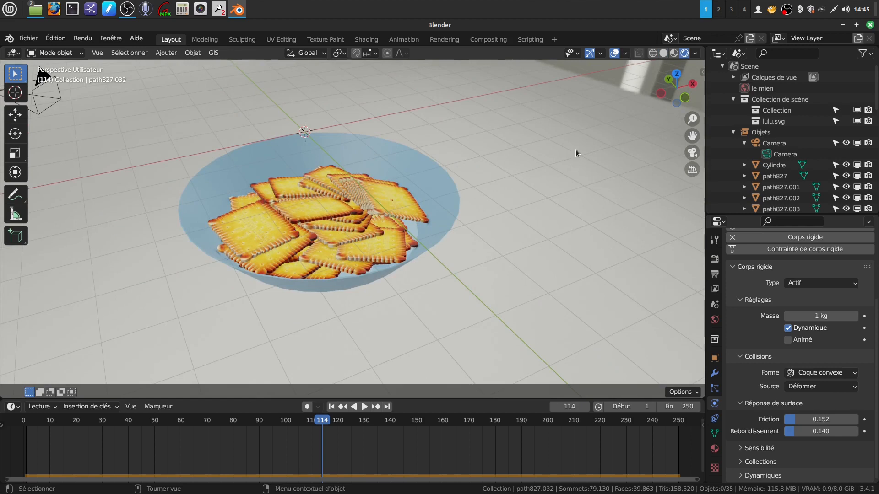
left_click(786, 10)
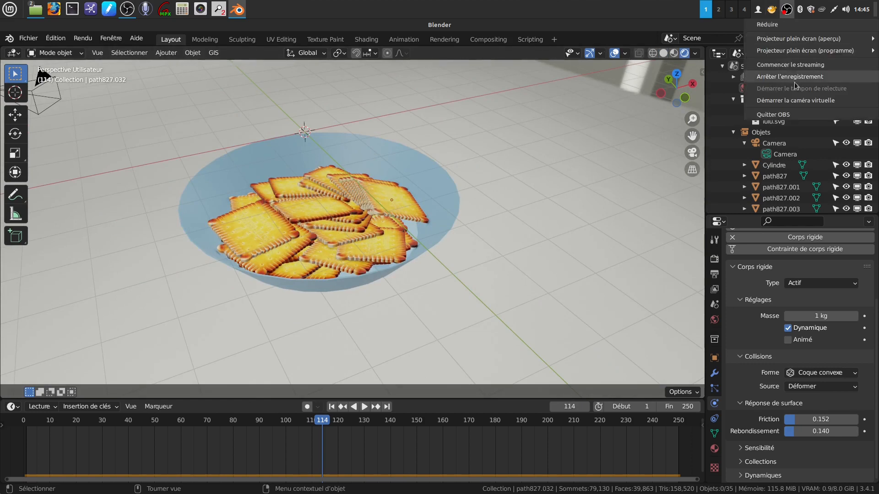